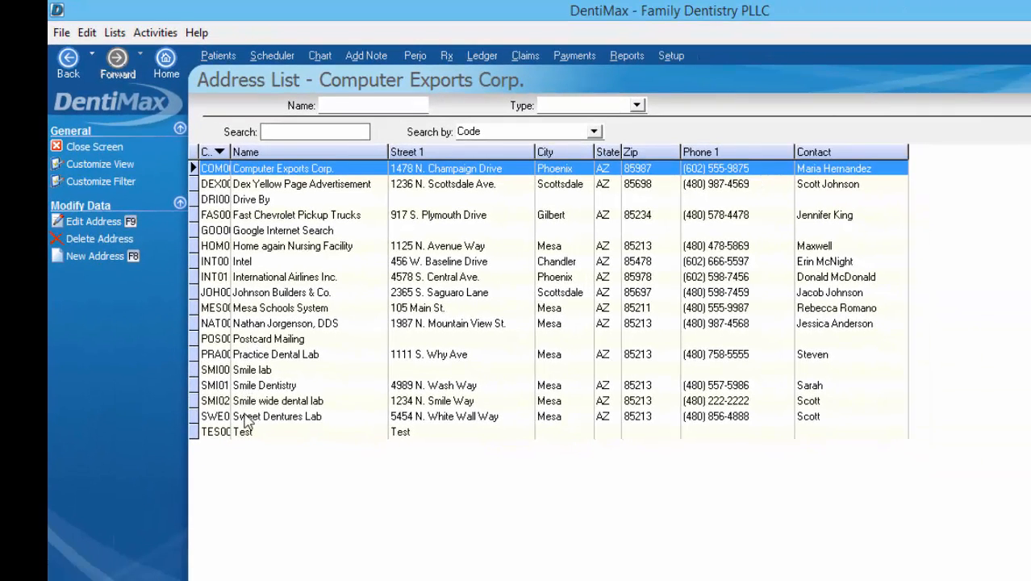
# Start a new address with the trainer's company name and set its type to Facility
pyautogui.click(103, 217)
pyautogui.click(372, 162)
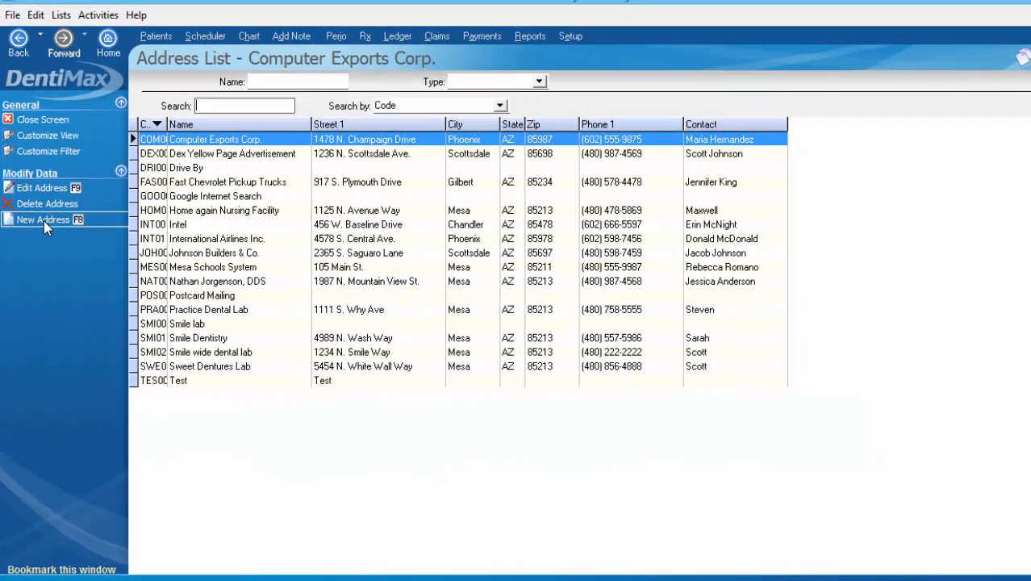
pyautogui.click(44, 221)
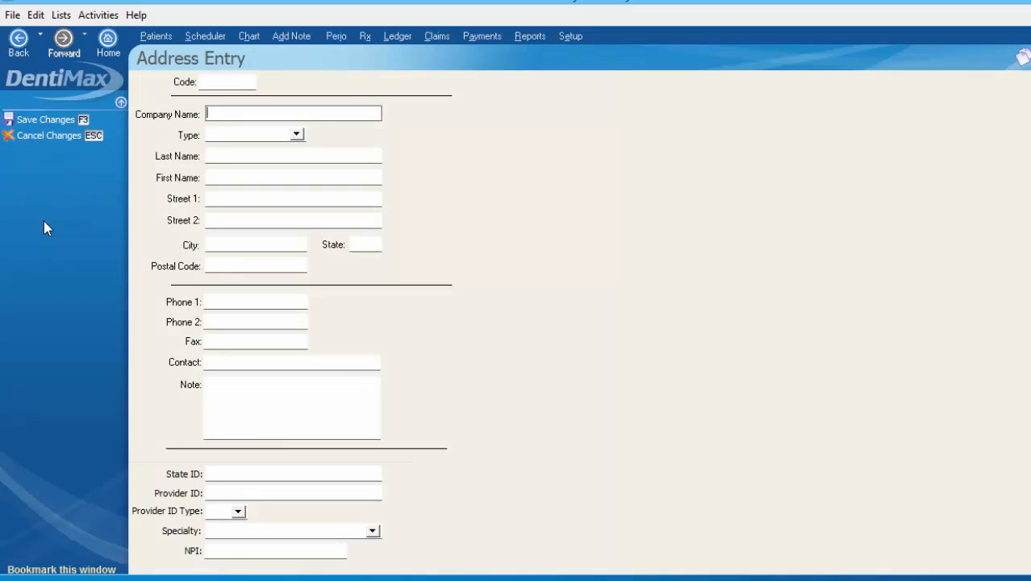
pyautogui.click(231, 113)
pyautogui.write('Alicia W/DentiMax')
pyautogui.click(296, 134)
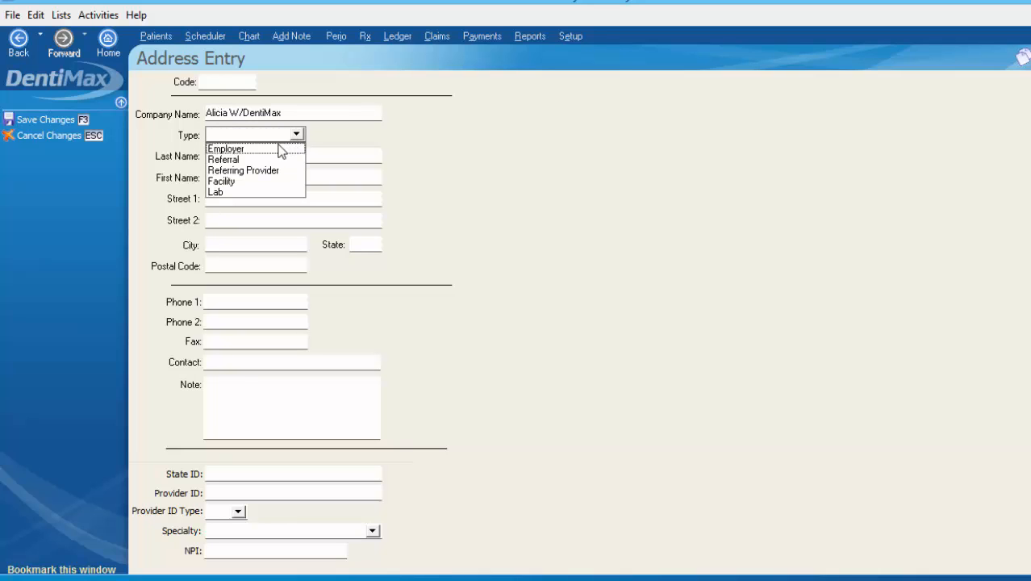
pyautogui.click(222, 182)
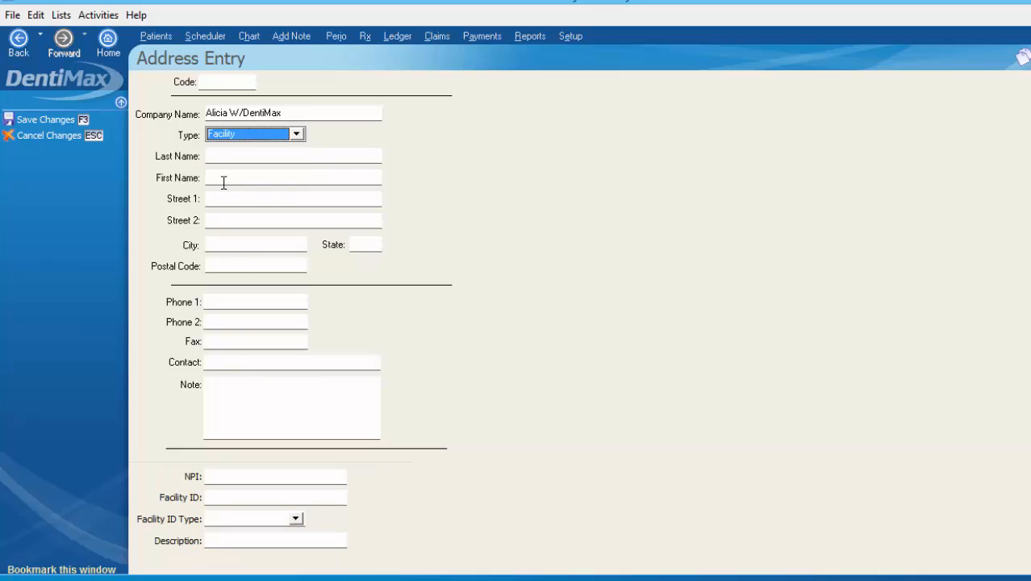
# Enter the contact's first name, two phone numbers and the note 'DentiMax trainier', then save
pyautogui.click(221, 178)
pyautogui.write('Alicia')
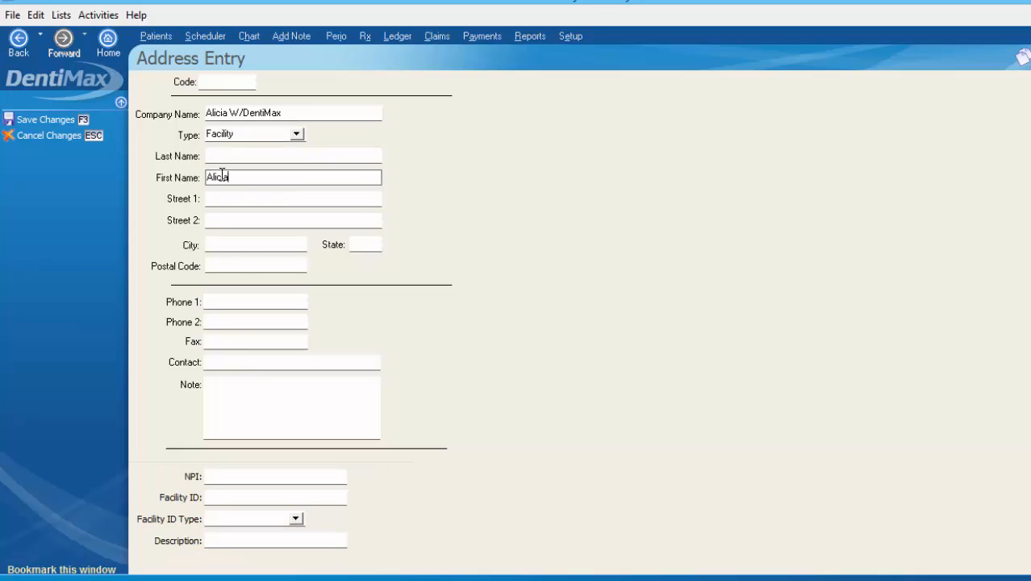
pyautogui.press('Tab')
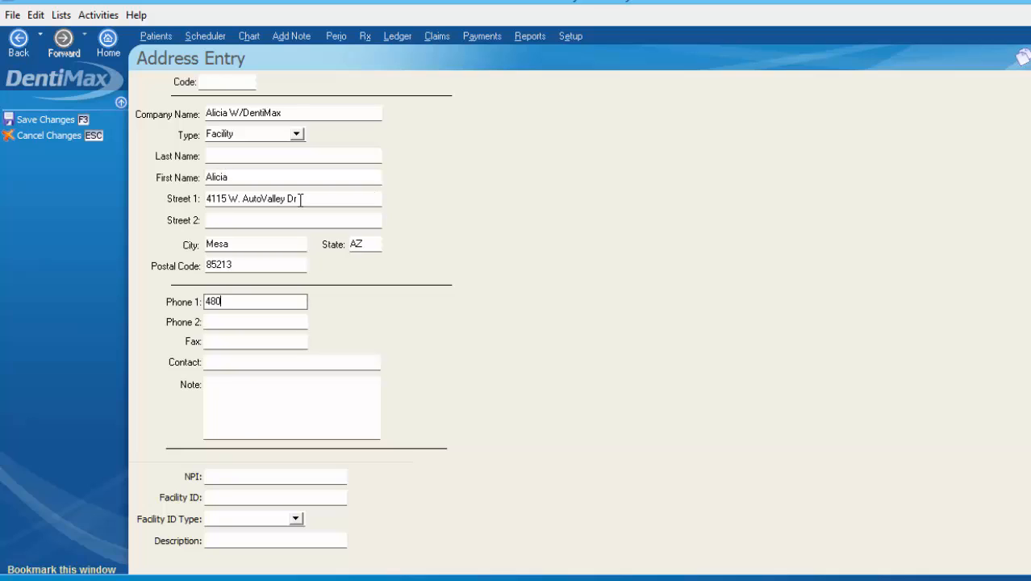
pyautogui.write('207-9735')
pyautogui.press('Tab')
pyautogui.press('Tab')
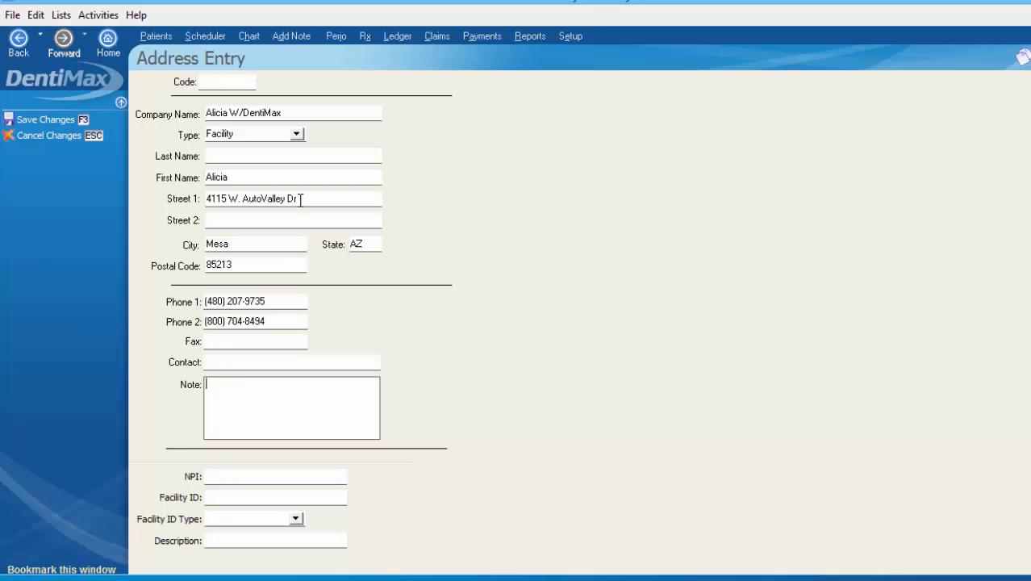
pyautogui.write('DentiMax trainier')
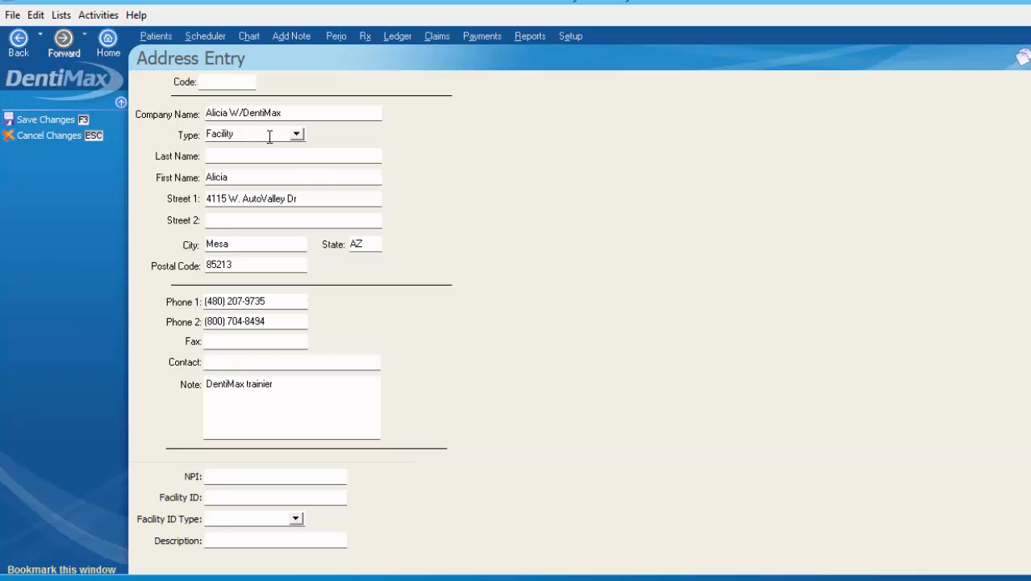
pyautogui.click(84, 121)
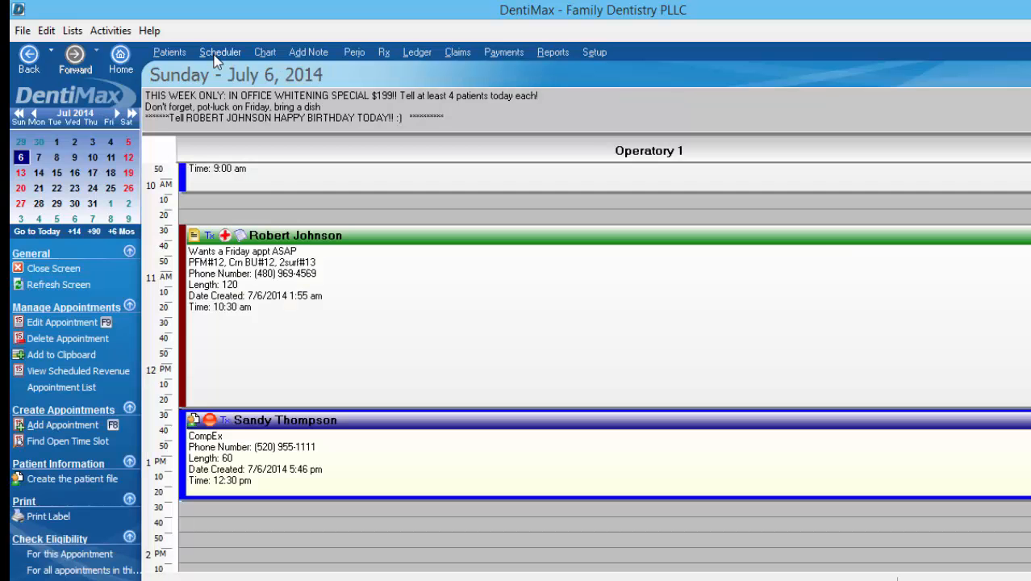
# Switch to the Scheduler showing the July 6, 2014 appointments
pyautogui.click(220, 51)
pyautogui.moveTo(393, 449)
# Create the patient file for the 12:30 pm appointment and open the employer Address List search
pyautogui.click(101, 479)
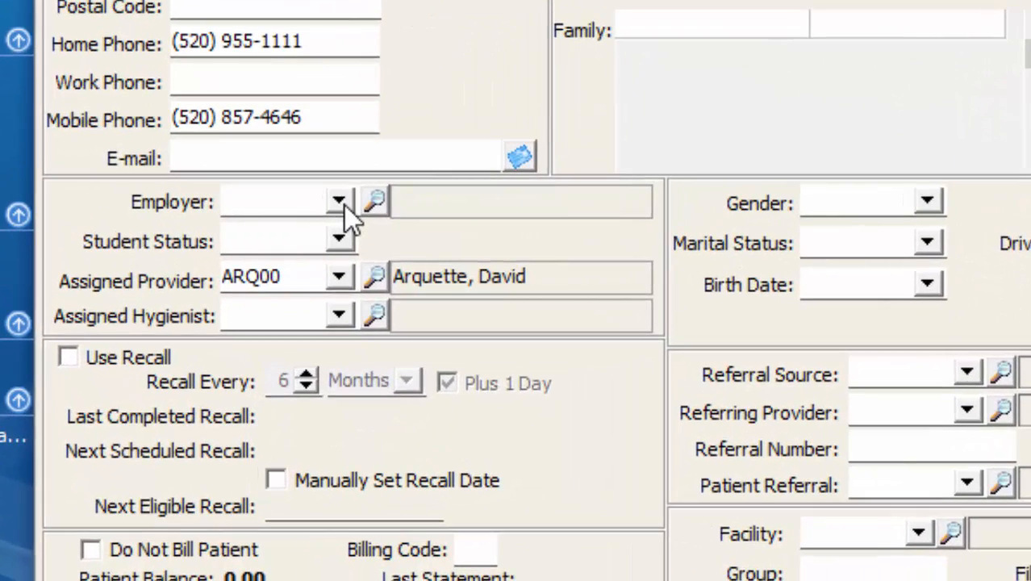
pyautogui.click(344, 205)
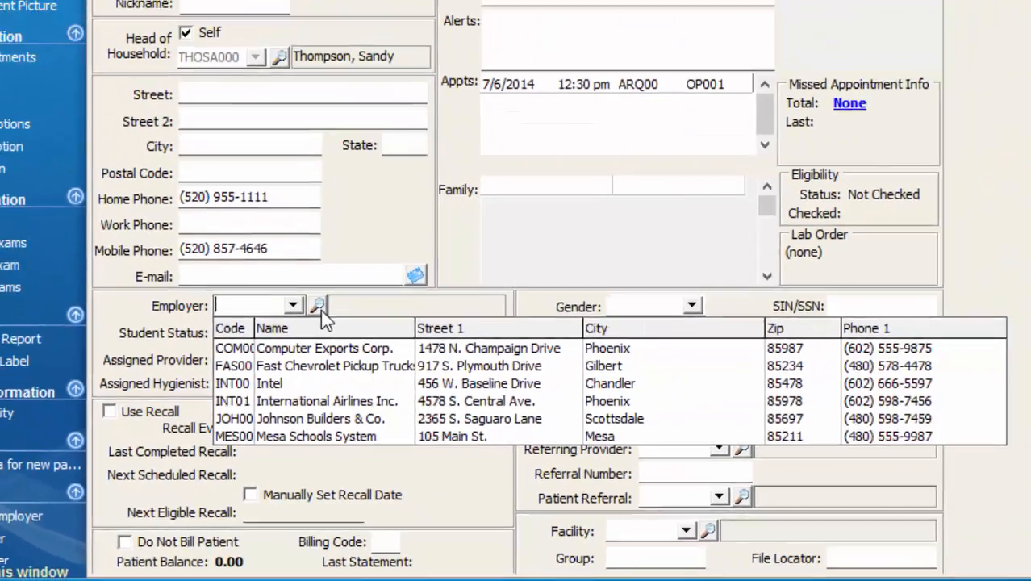
pyautogui.click(380, 208)
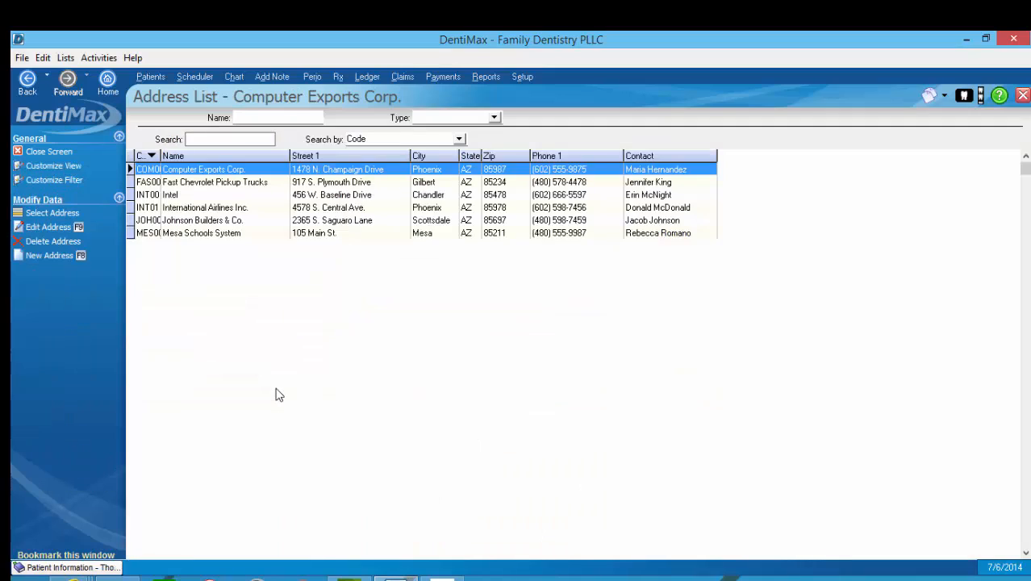
# Add and save a new Employer-type address with company name 'General Electric'
pyautogui.click(74, 255)
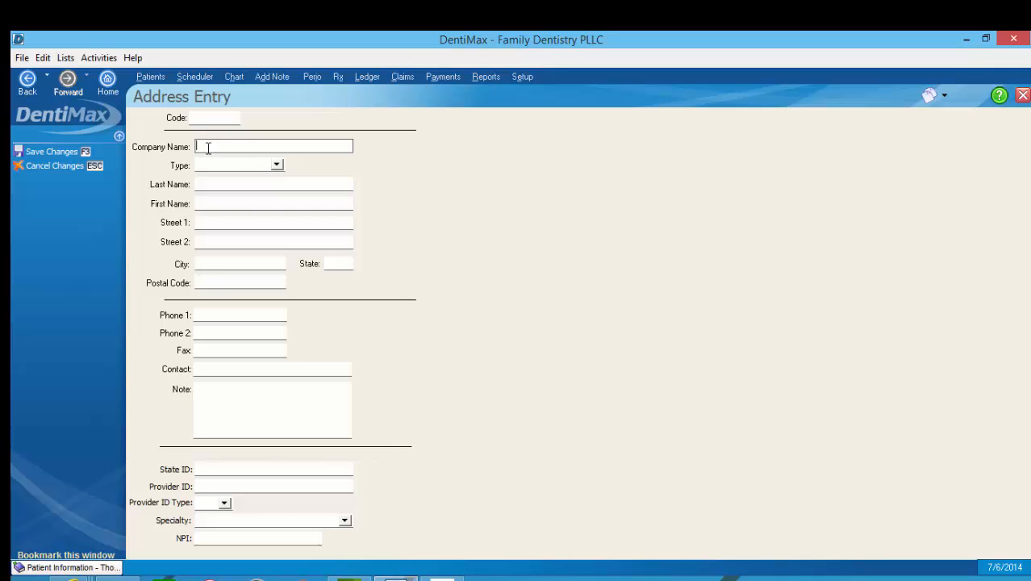
pyautogui.click(277, 165)
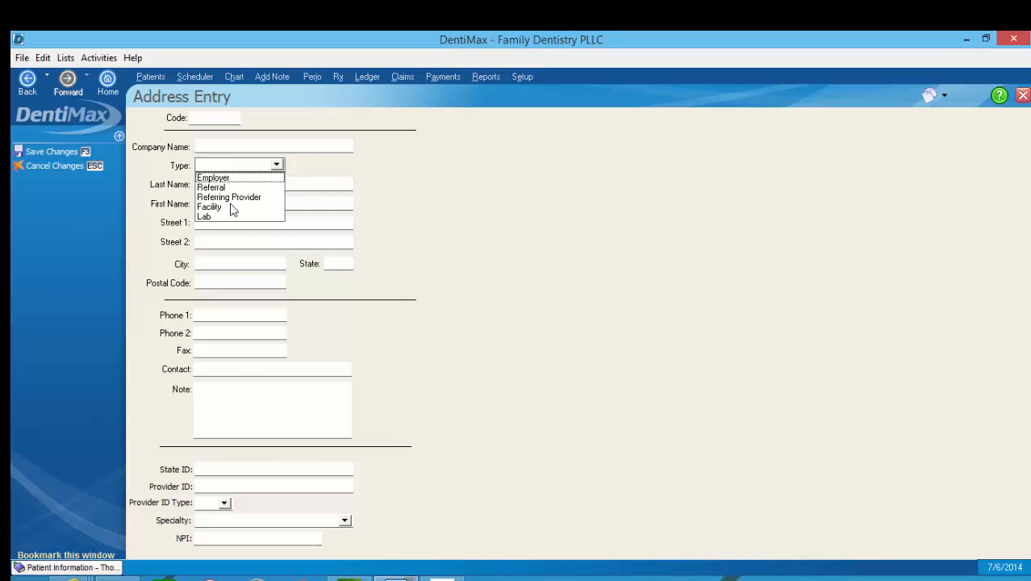
pyautogui.click(229, 178)
pyautogui.click(230, 146)
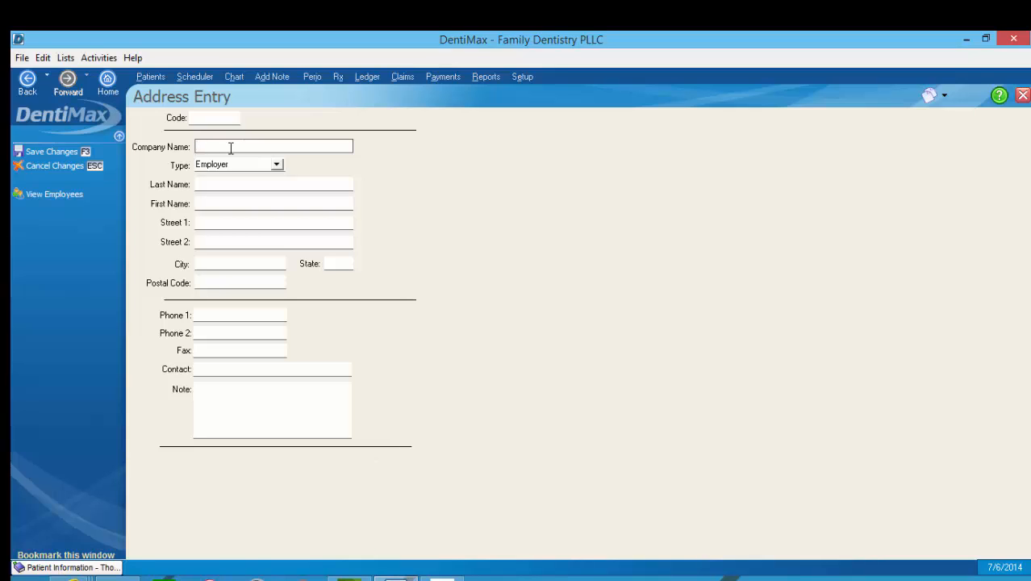
pyautogui.write('General Electric')
pyautogui.click(213, 395)
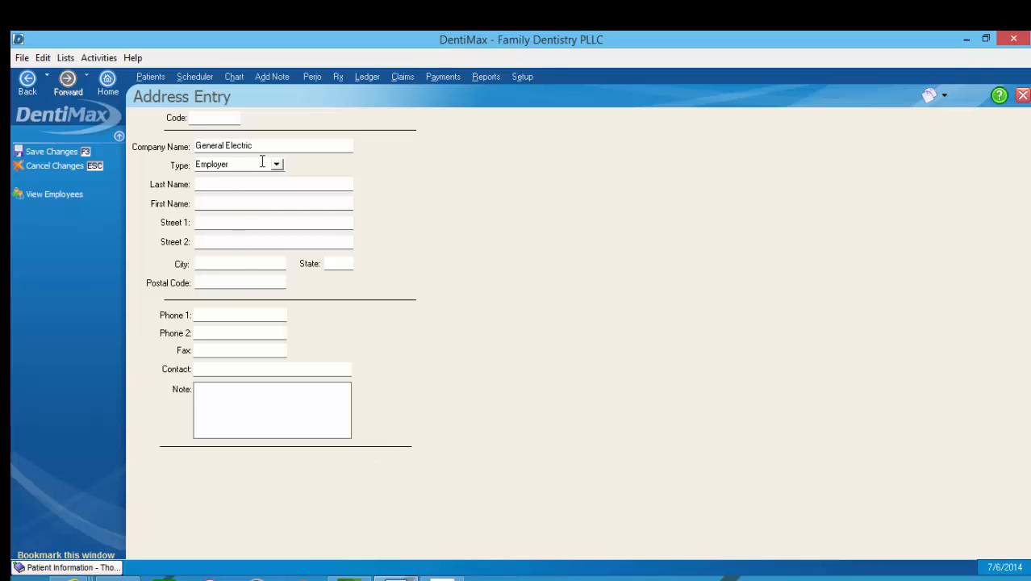
pyautogui.click(84, 153)
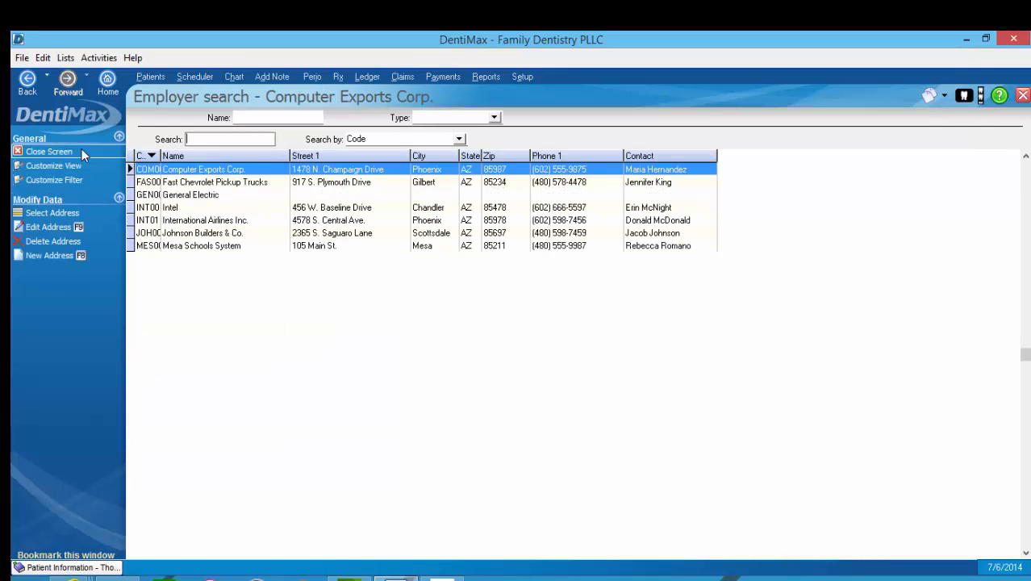
# Select General Electric from the employer search as the patient's employer
pyautogui.click(185, 195)
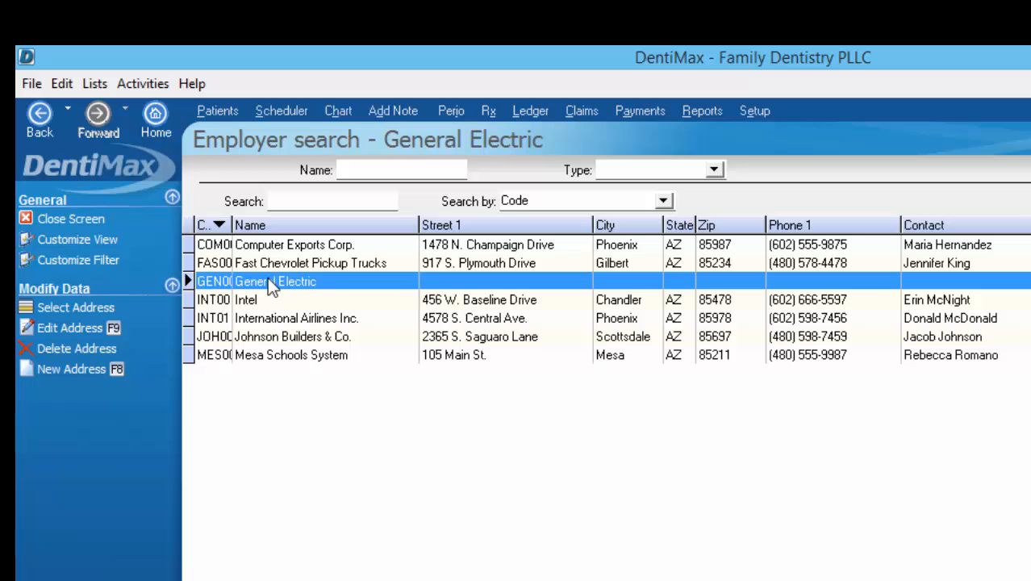
pyautogui.click(79, 306)
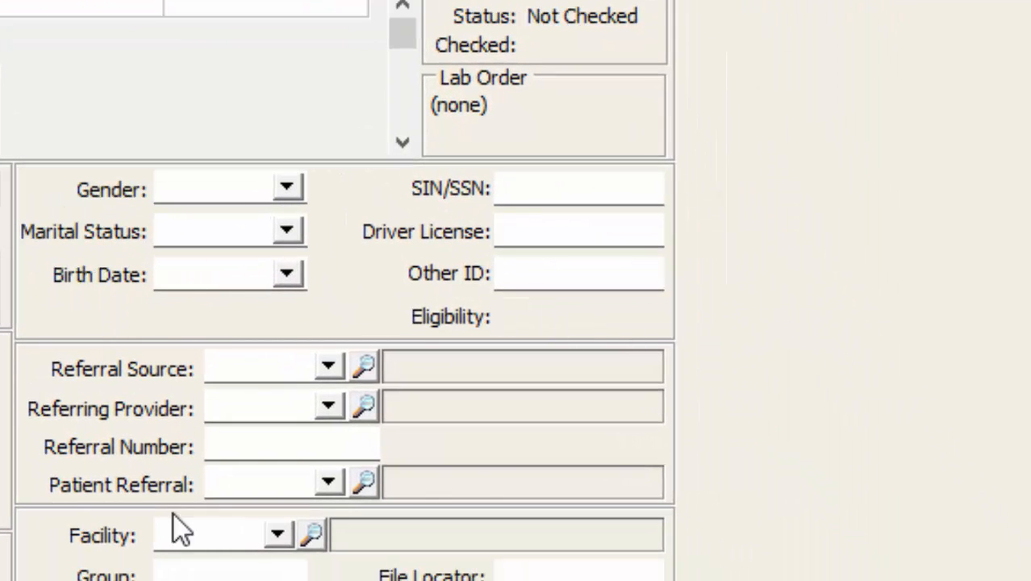
# Leave Referral Source unchanged and set Referring Provider to the DDS coded NAT00
pyautogui.click(329, 369)
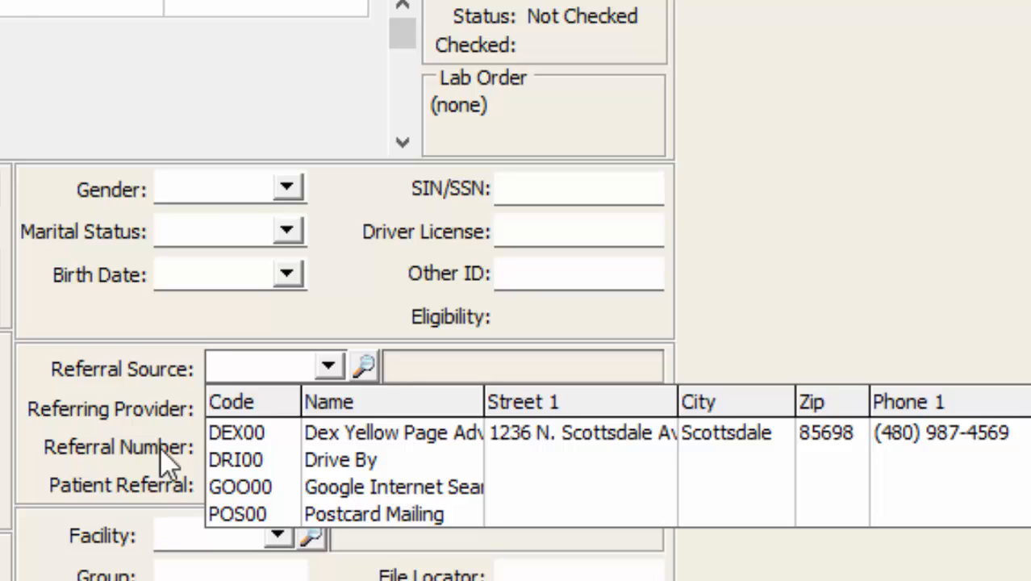
pyautogui.click(110, 407)
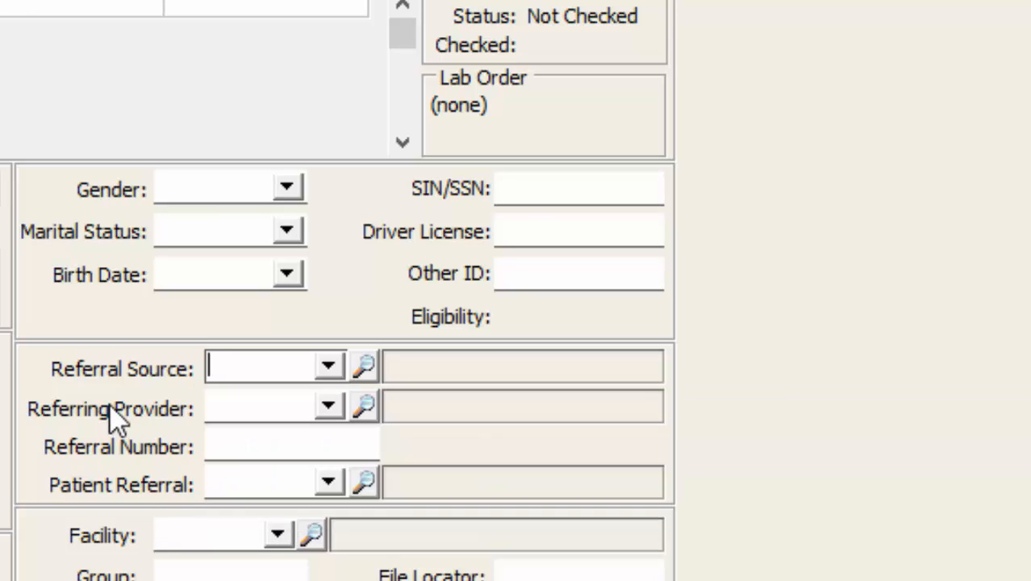
pyautogui.click(328, 407)
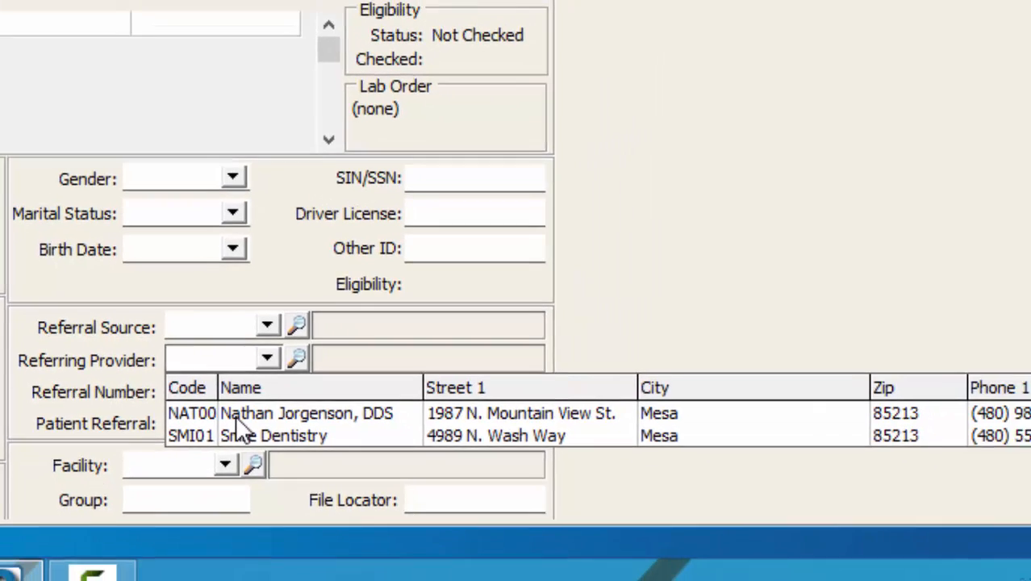
pyautogui.click(291, 446)
pyautogui.click(333, 375)
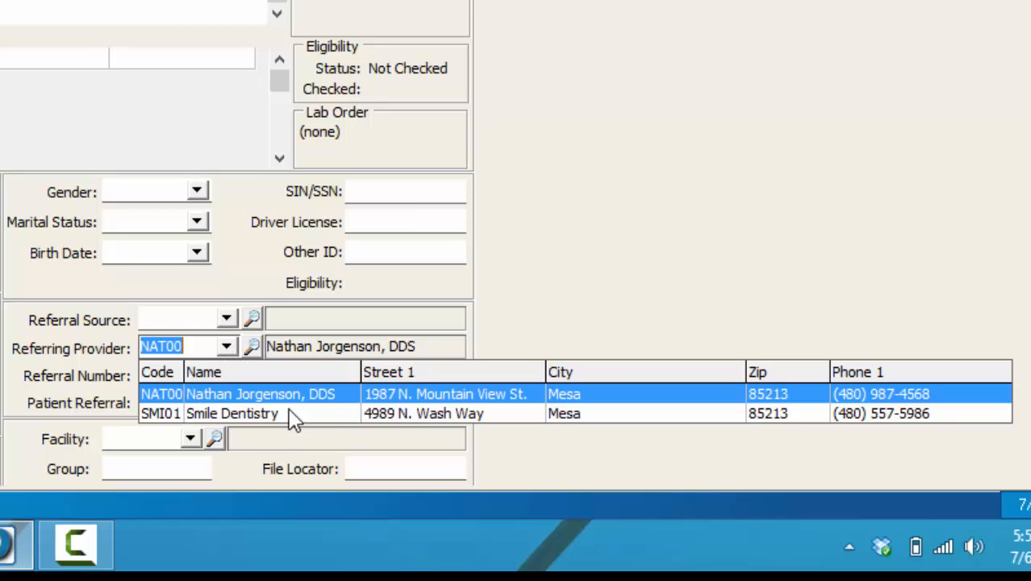
# Keep the DDS provider and choose a referring patient in Patient Referral
pyautogui.click(355, 397)
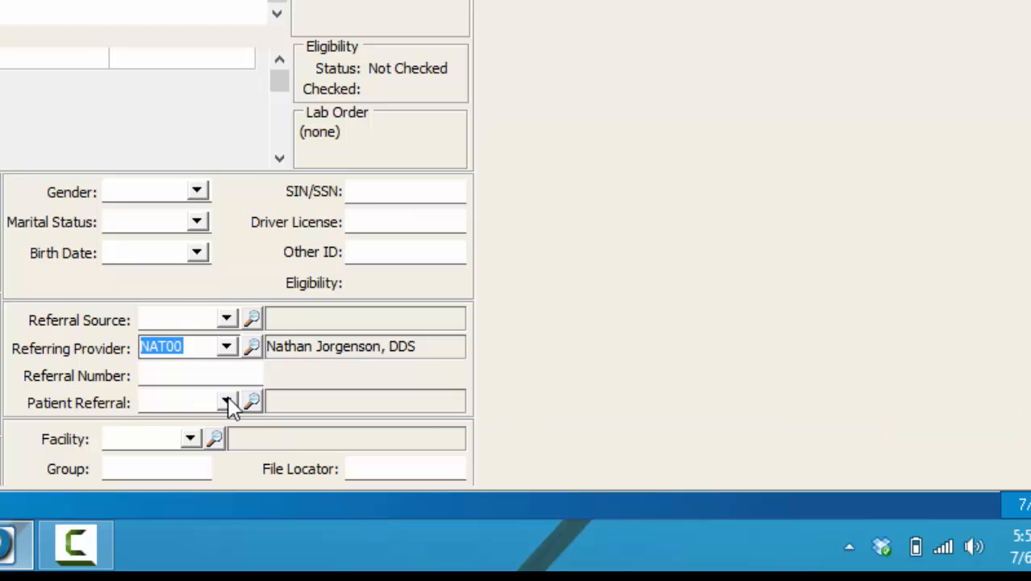
pyautogui.click(230, 401)
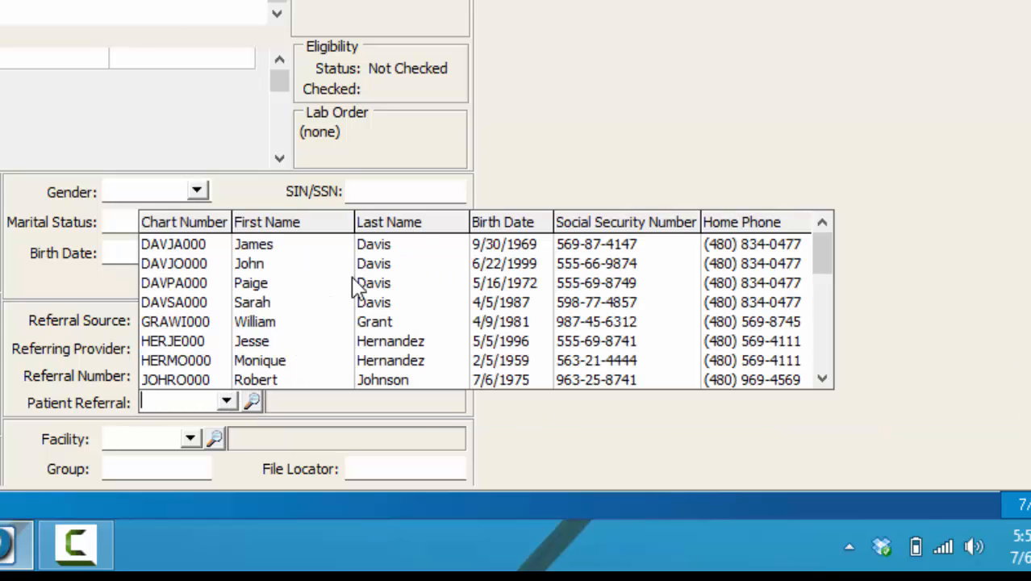
pyautogui.click(318, 327)
pyautogui.click(318, 327)
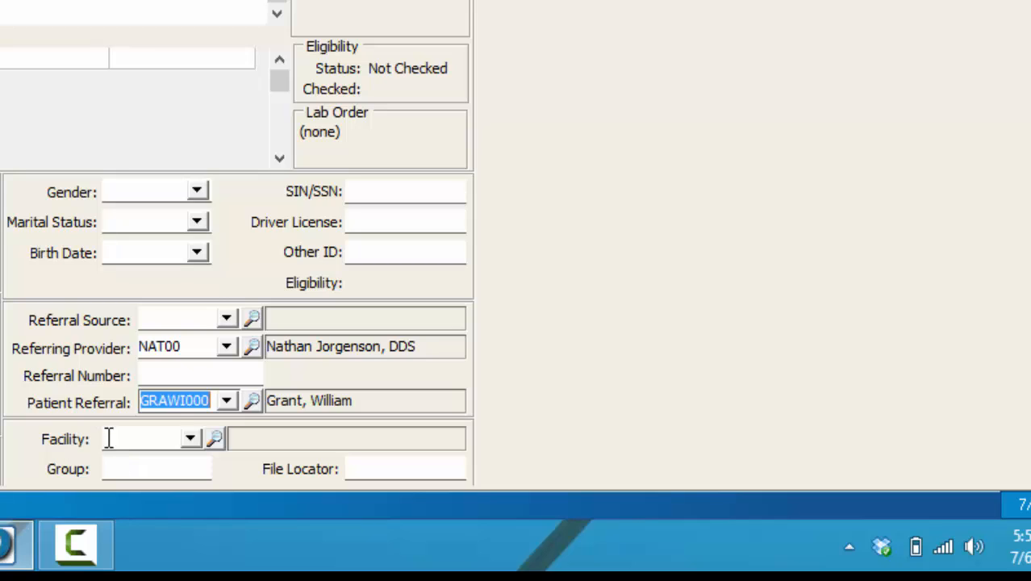
# Set Facility to Home again Nursing Facility (HOM00) and bring up the Report List
pyautogui.click(190, 440)
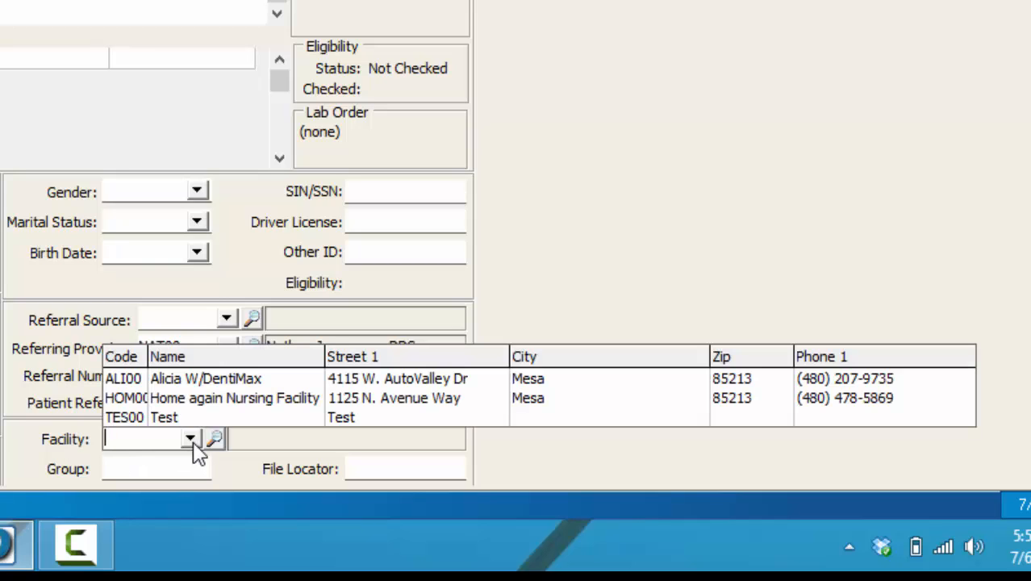
pyautogui.click(252, 399)
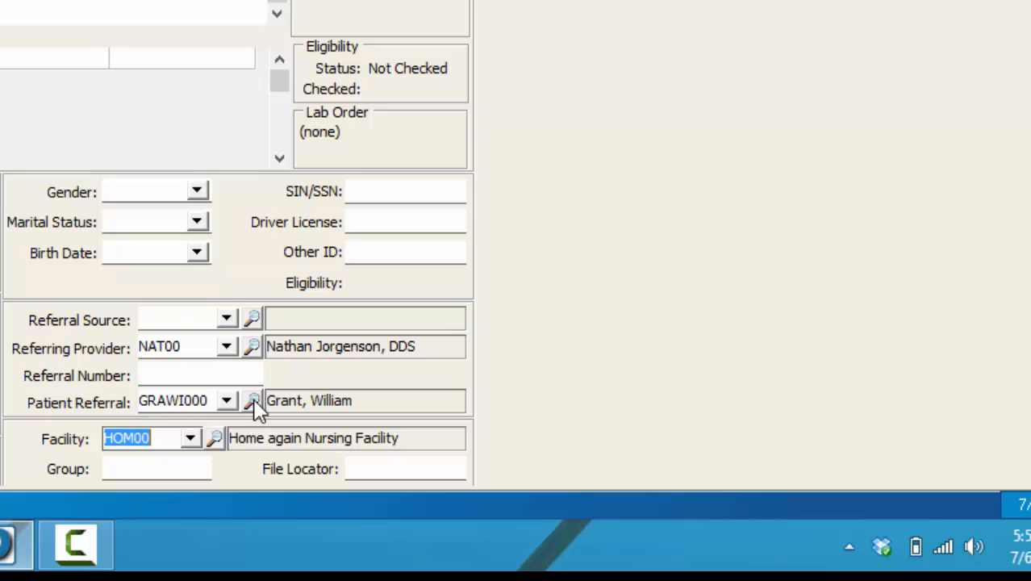
pyautogui.click(372, 465)
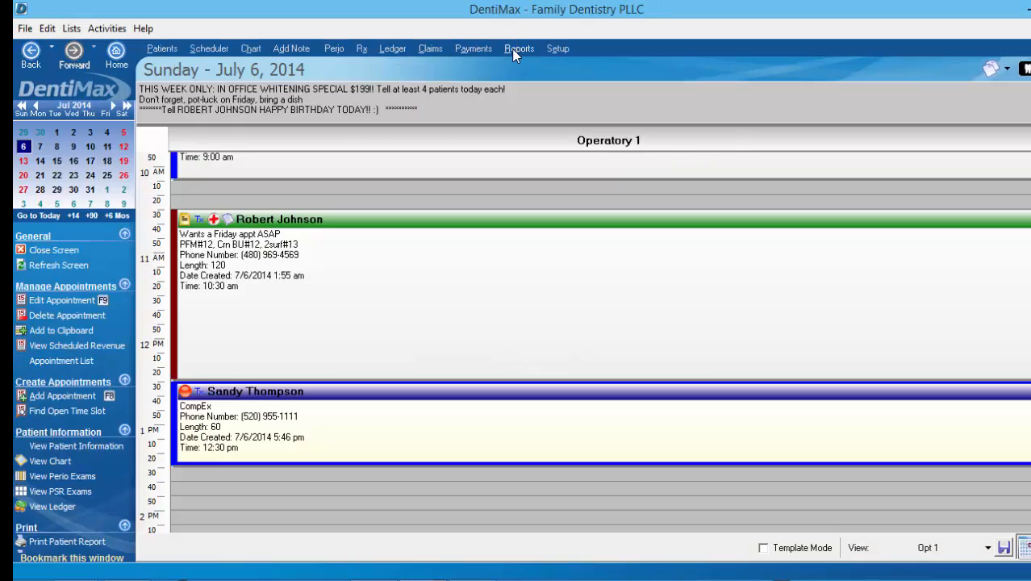
pyautogui.click(512, 49)
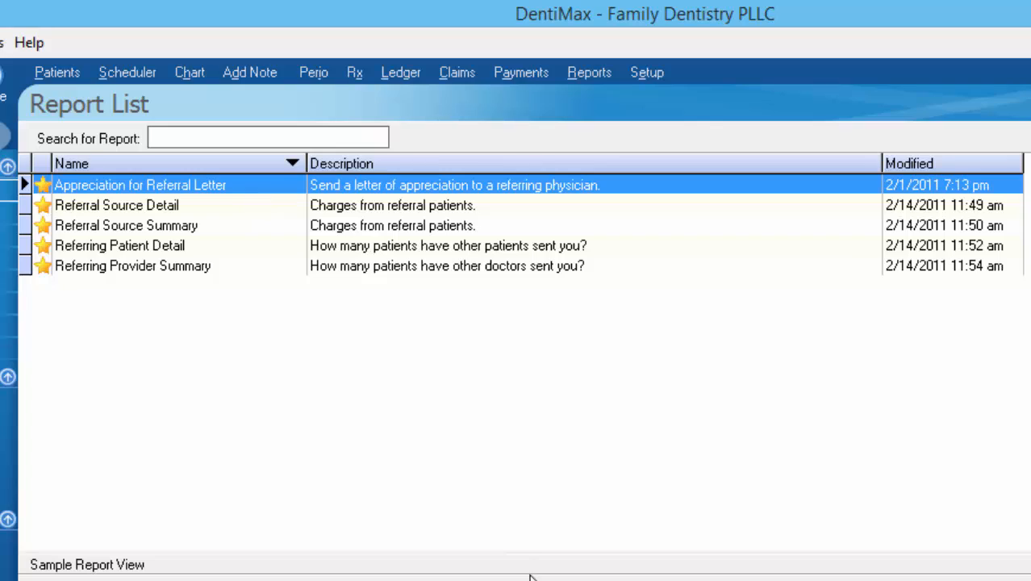
# Expand the sample preview and scroll through the Appreciation for Referral Letter
pyautogui.moveTo(529, 576); pyautogui.dragTo(461, 229)
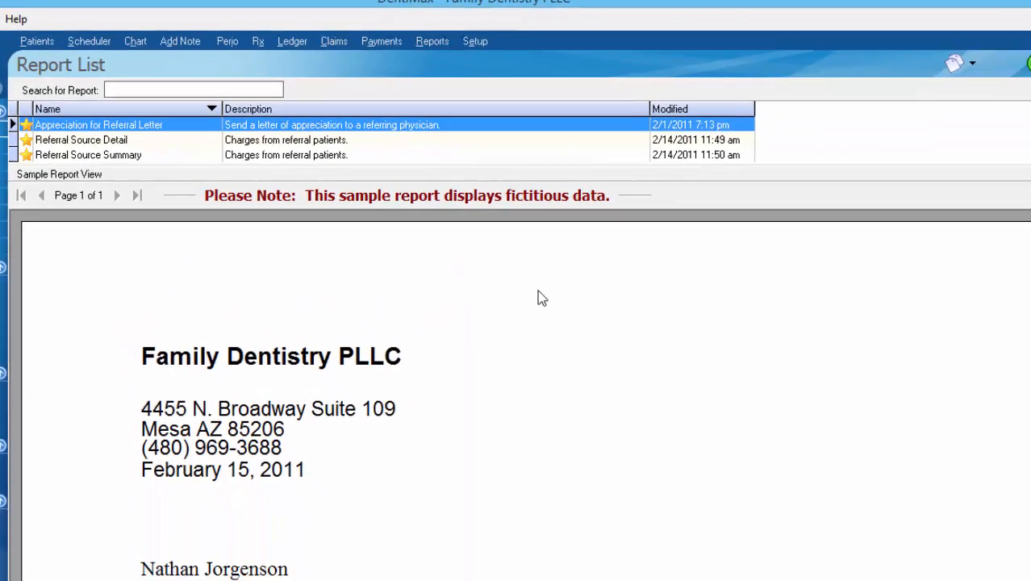
pyautogui.moveTo(1012, 282); pyautogui.dragTo(1011, 347)
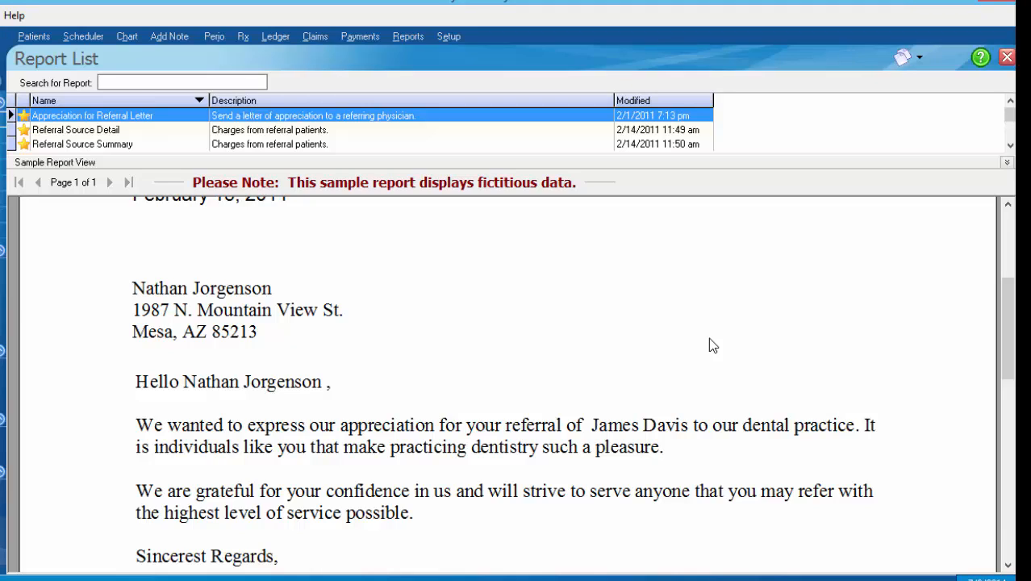
pyautogui.moveTo(1006, 332); pyautogui.dragTo(1007, 369)
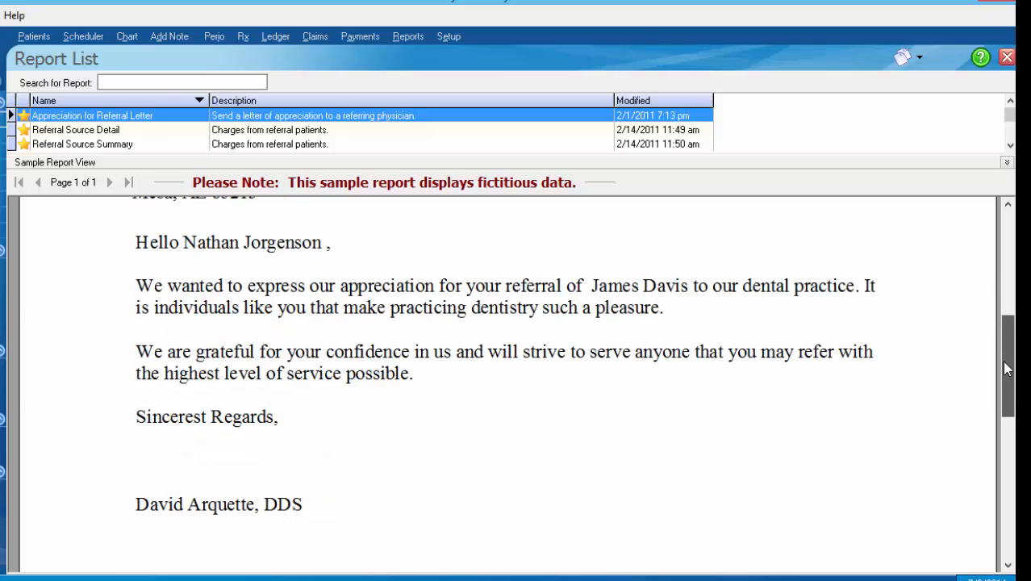
pyautogui.moveTo(1007, 368); pyautogui.dragTo(992, 315)
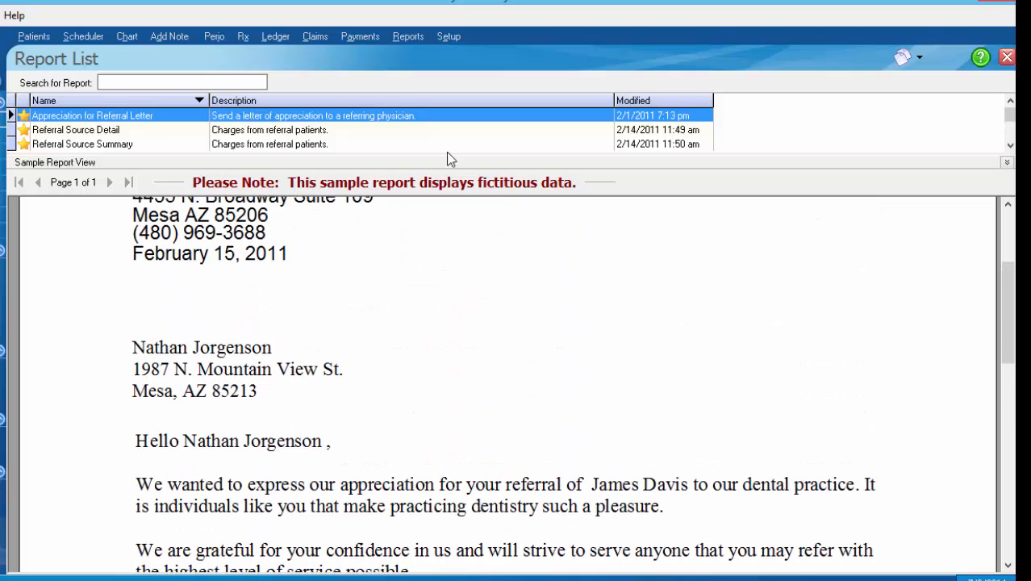
pyautogui.moveTo(421, 156); pyautogui.dragTo(420, 225)
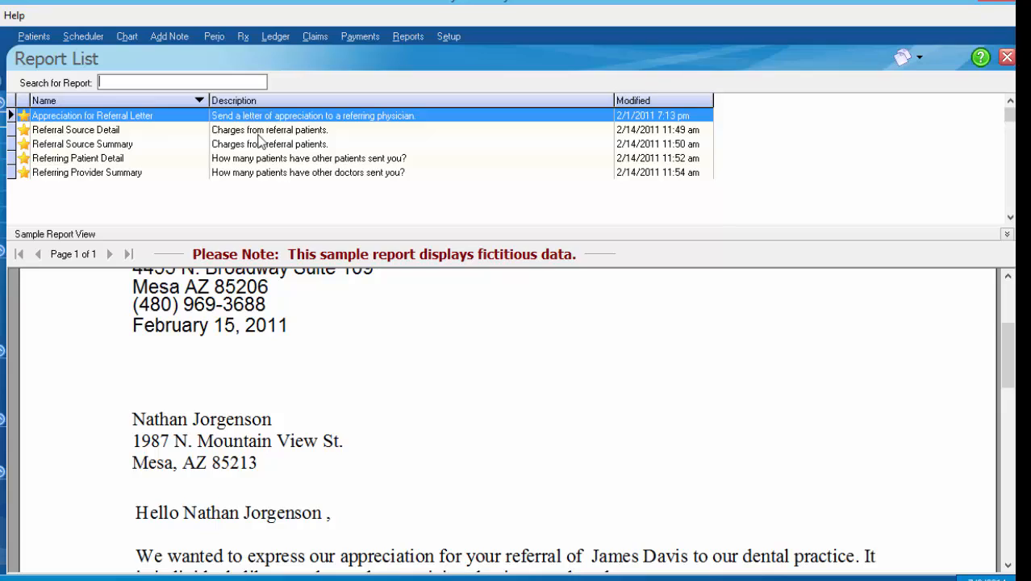
# Preview Referring Provider Summary, Referring Patient Detail, then Referral Source Summary samples
pyautogui.click(153, 174)
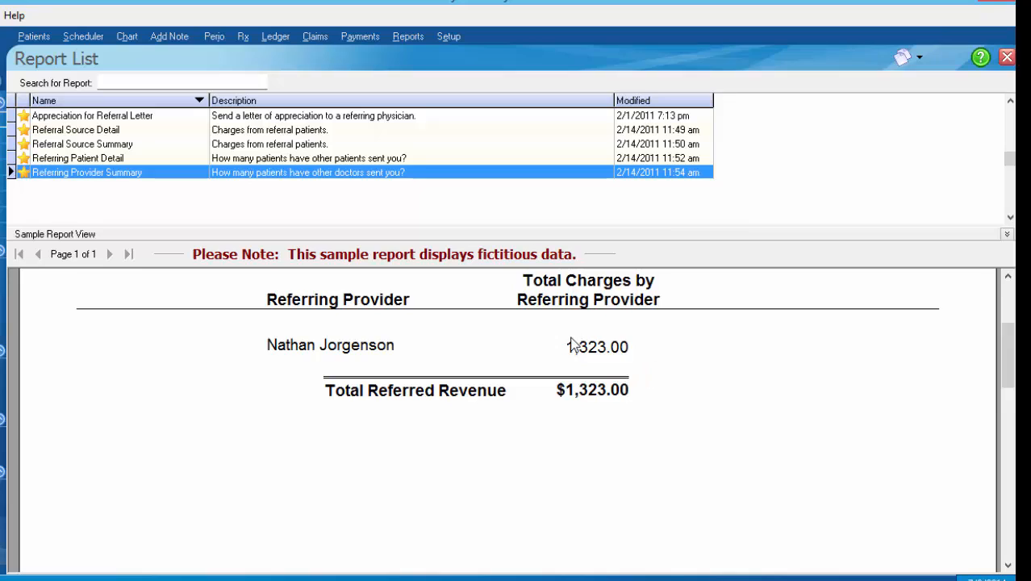
pyautogui.click(264, 159)
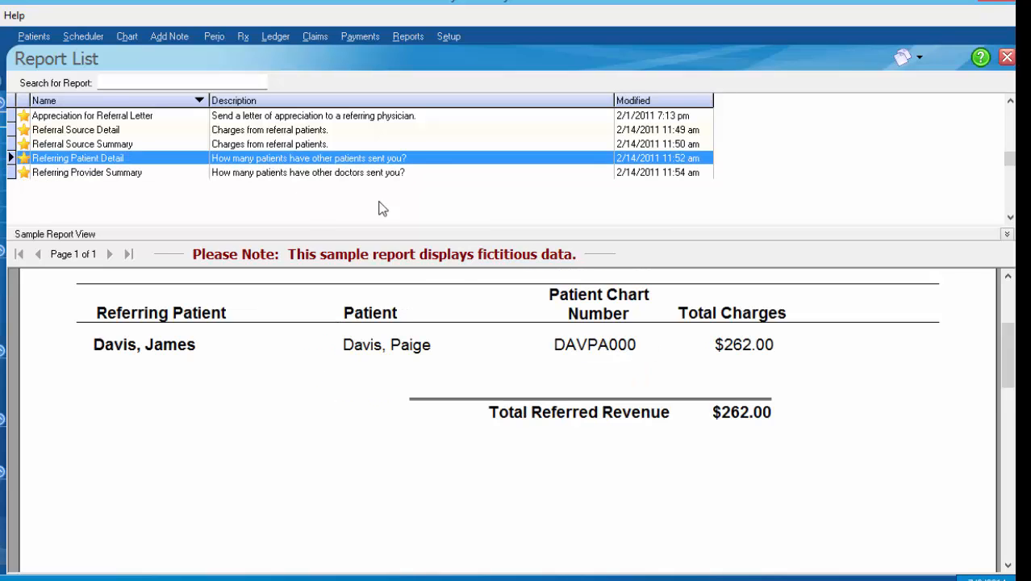
pyautogui.scroll(1, 484, 411)
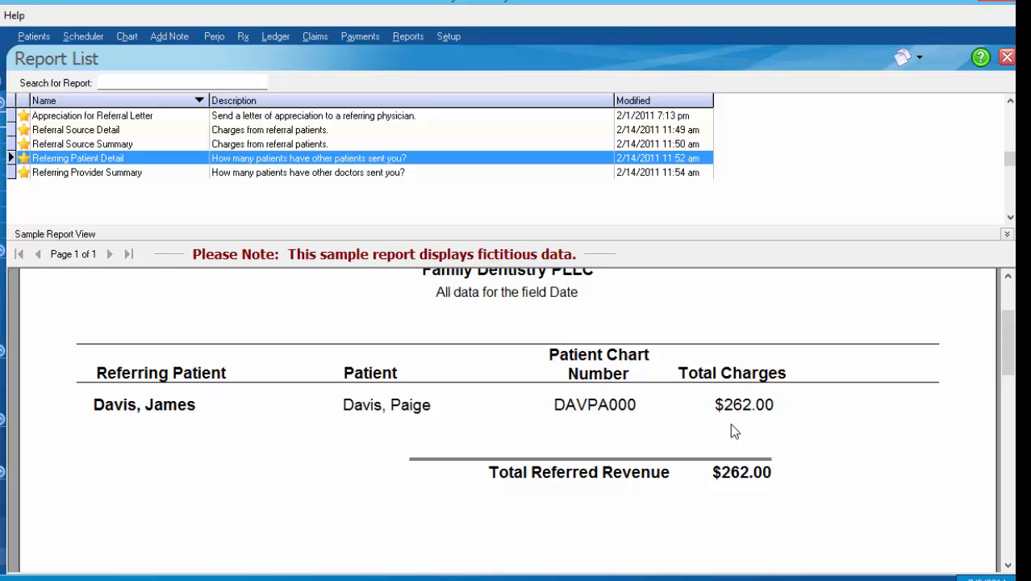
pyautogui.click(111, 145)
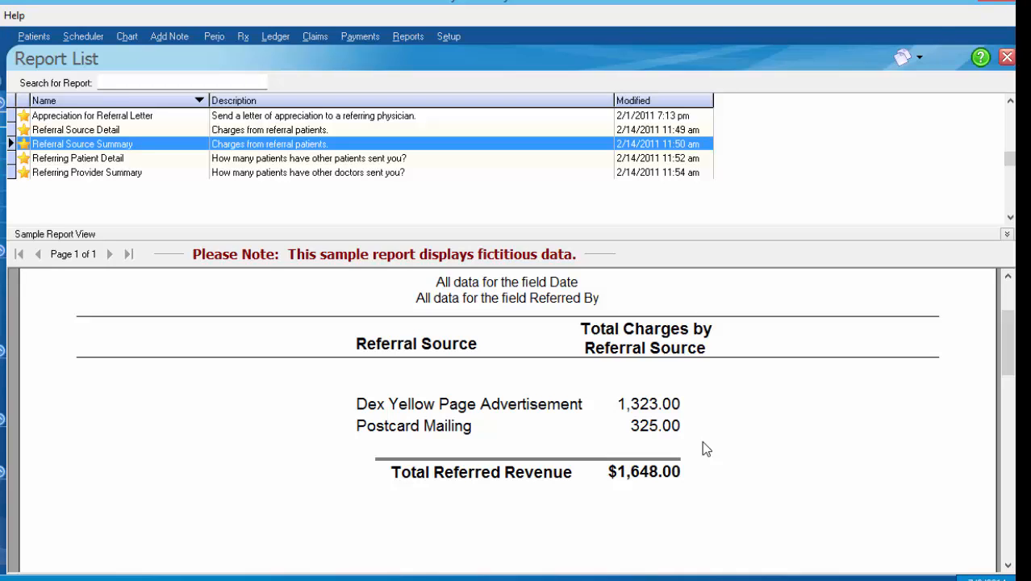
# Scroll through the Referral Source Detail sample, then bring up the patient chart selection list
pyautogui.click(121, 131)
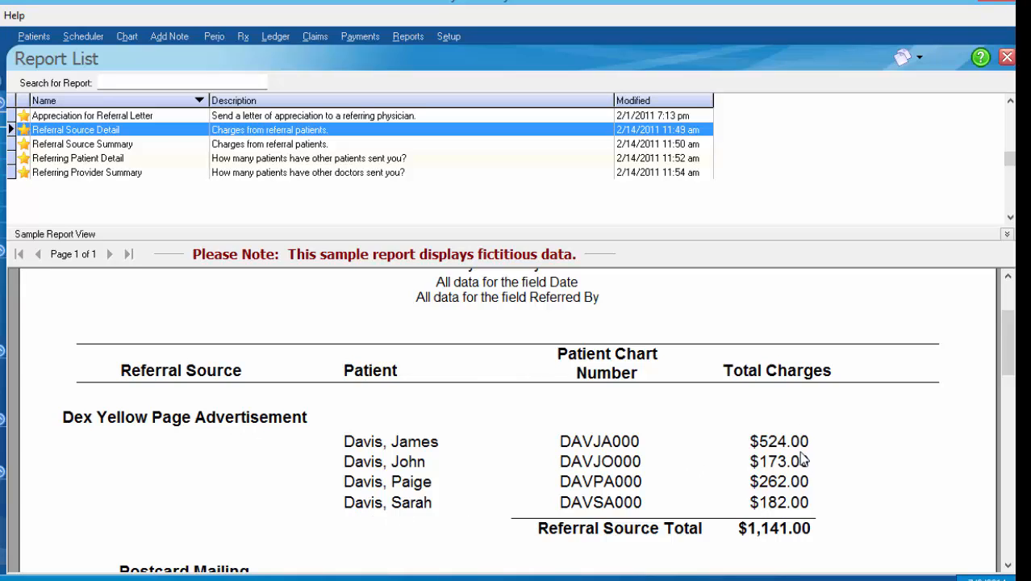
pyautogui.scroll(-1, 1009, 412)
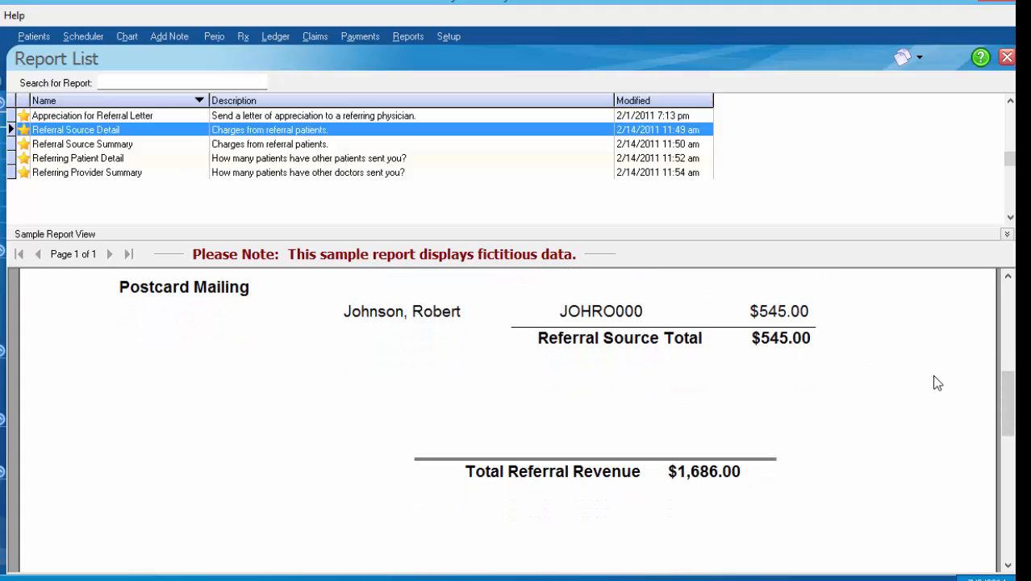
pyautogui.moveTo(1007, 415); pyautogui.dragTo(1008, 360)
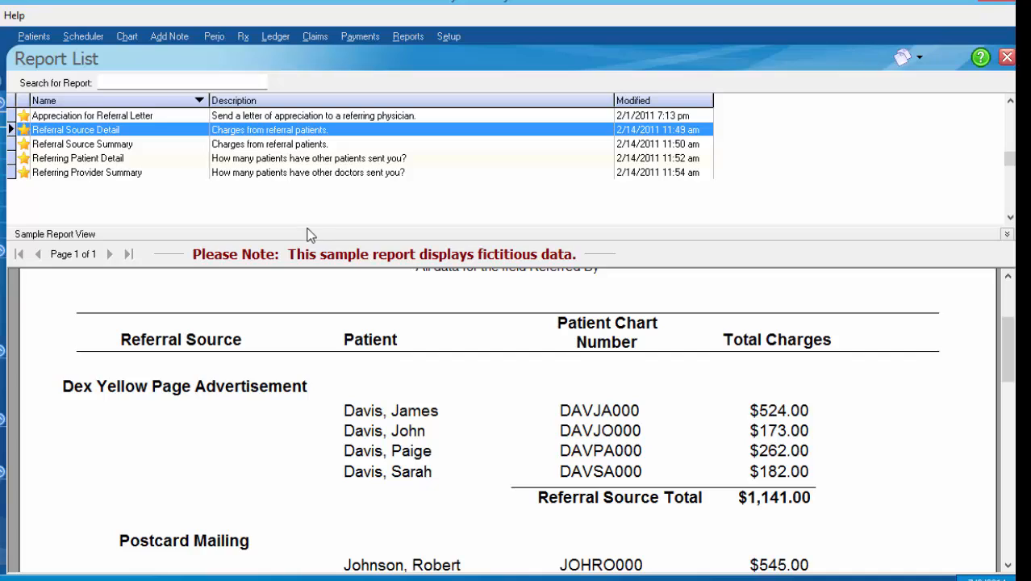
pyautogui.click(127, 37)
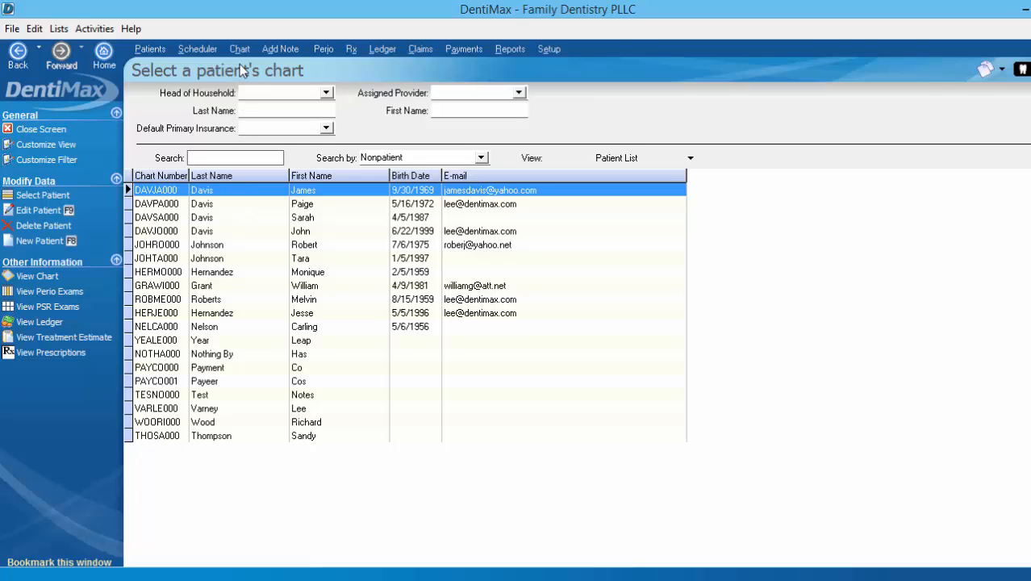
# Open the first patient's chart, clear the alerts, and select the D7240 impacted-tooth removal on tooth 32
pyautogui.click(239, 53)
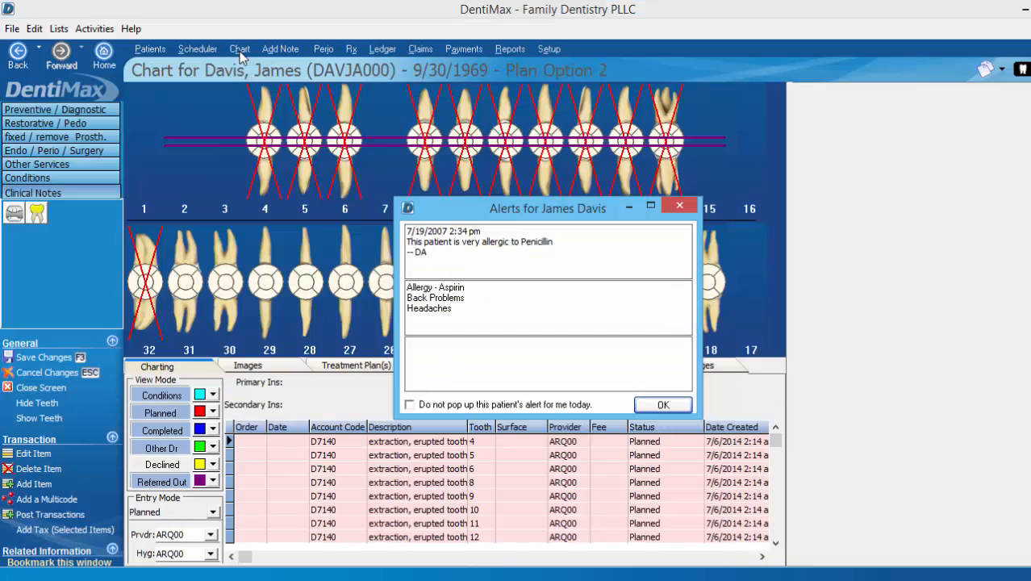
pyautogui.press('Return')
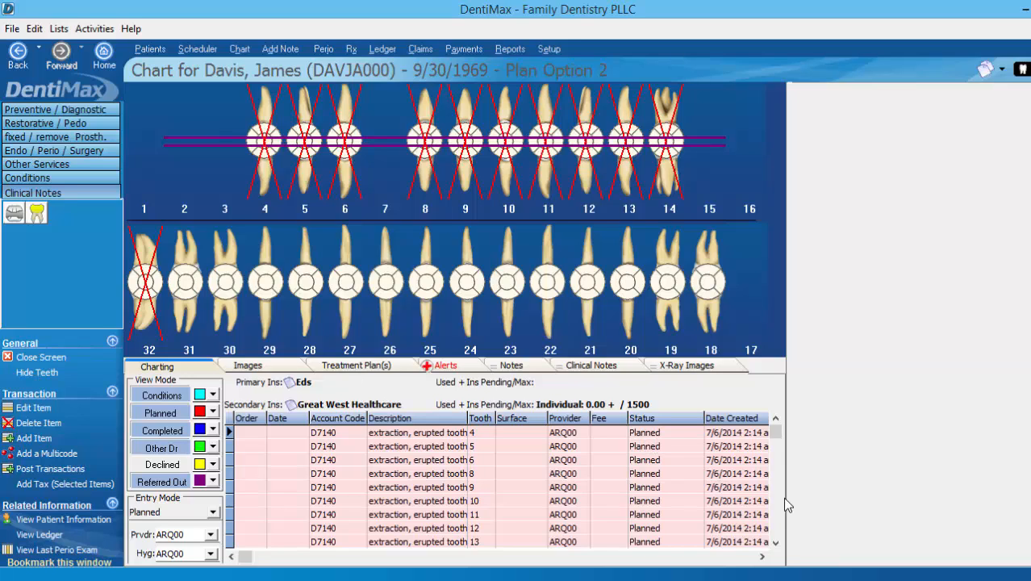
pyautogui.click(775, 542)
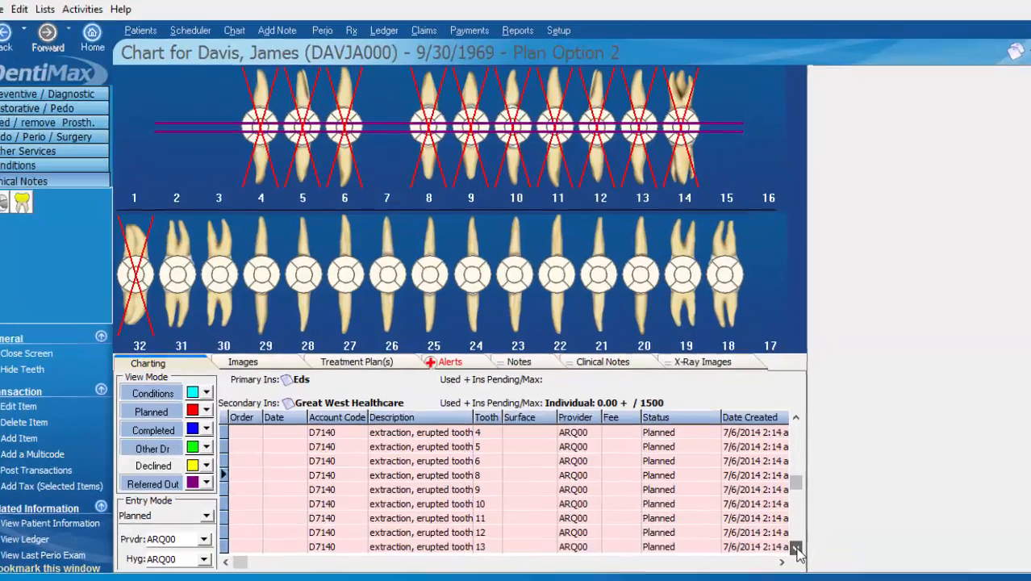
pyautogui.scroll(-7, 775, 542)
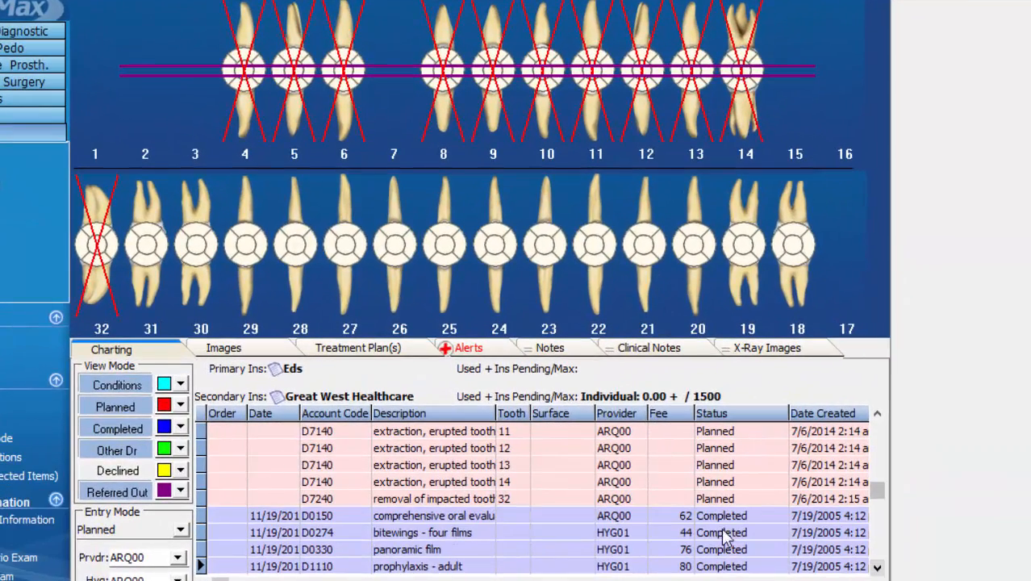
pyautogui.click(498, 498)
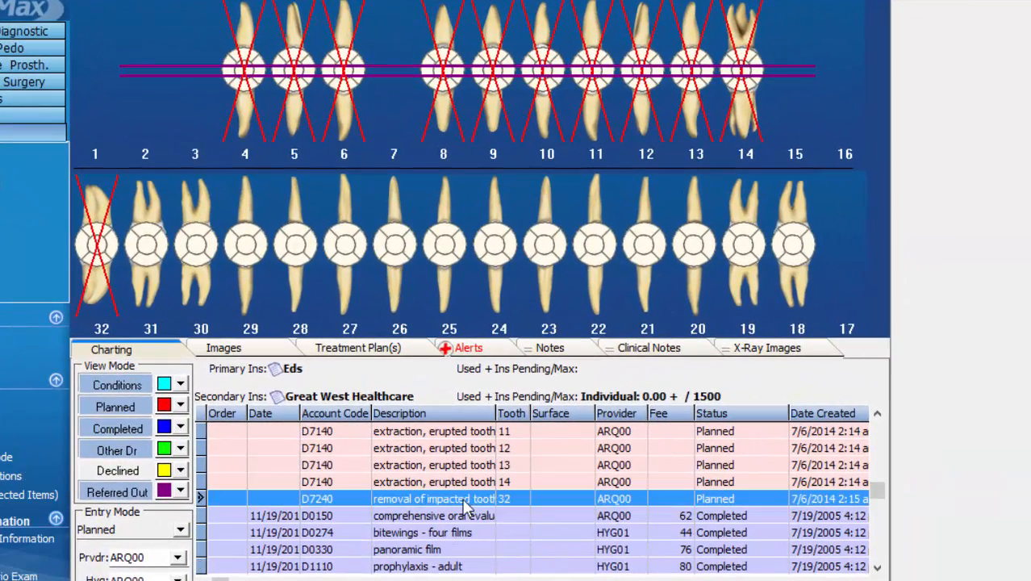
# Mark the D7240 procedure on tooth 32 as Referred Out to the referring dentist
pyautogui.rightClick(526, 502)
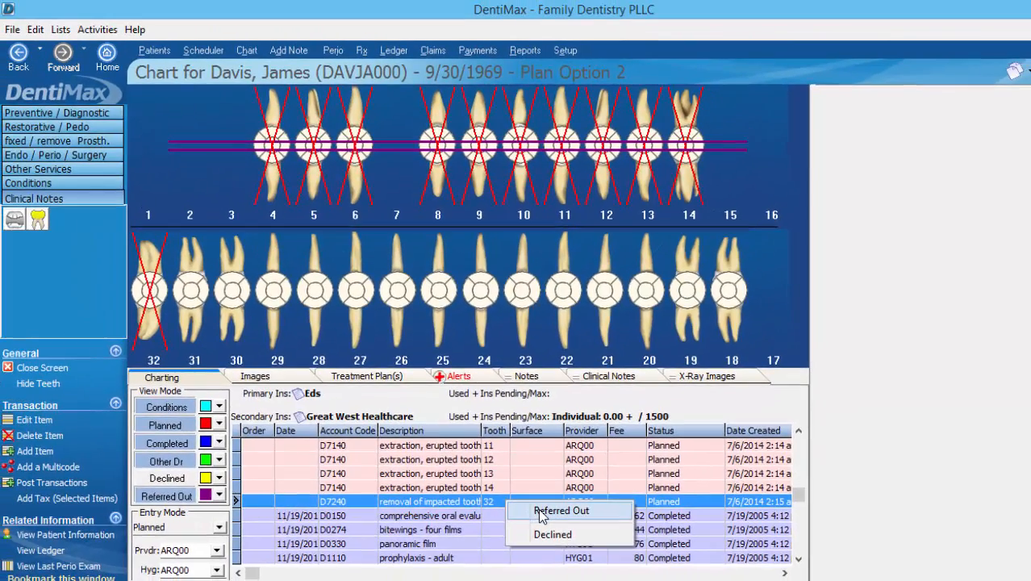
pyautogui.click(551, 513)
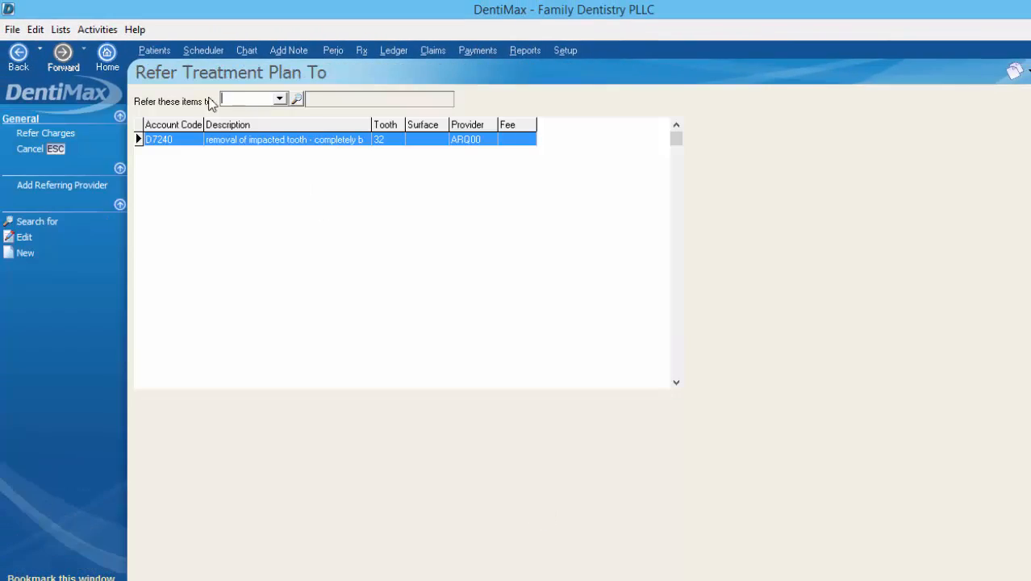
pyautogui.click(280, 99)
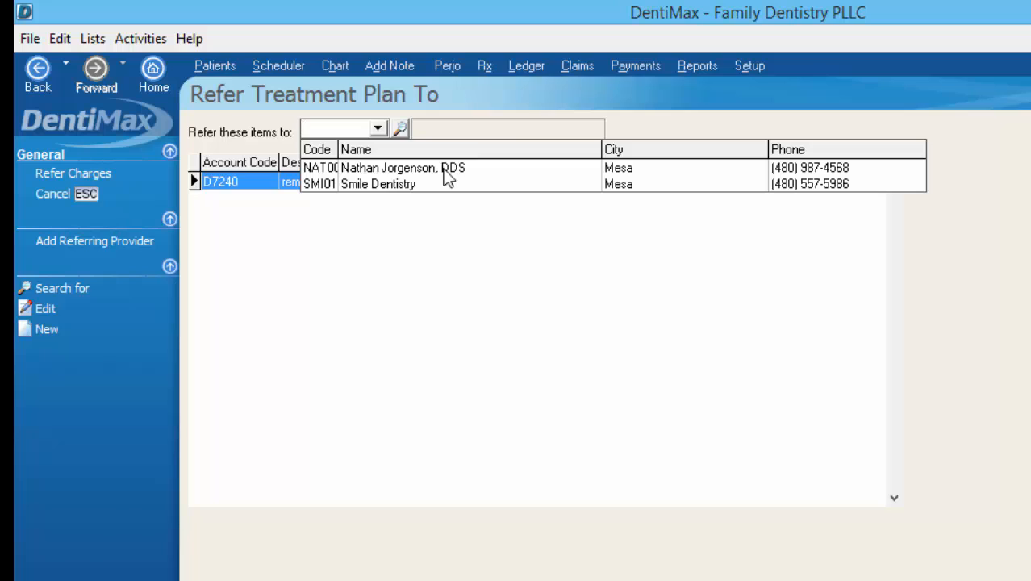
pyautogui.click(443, 169)
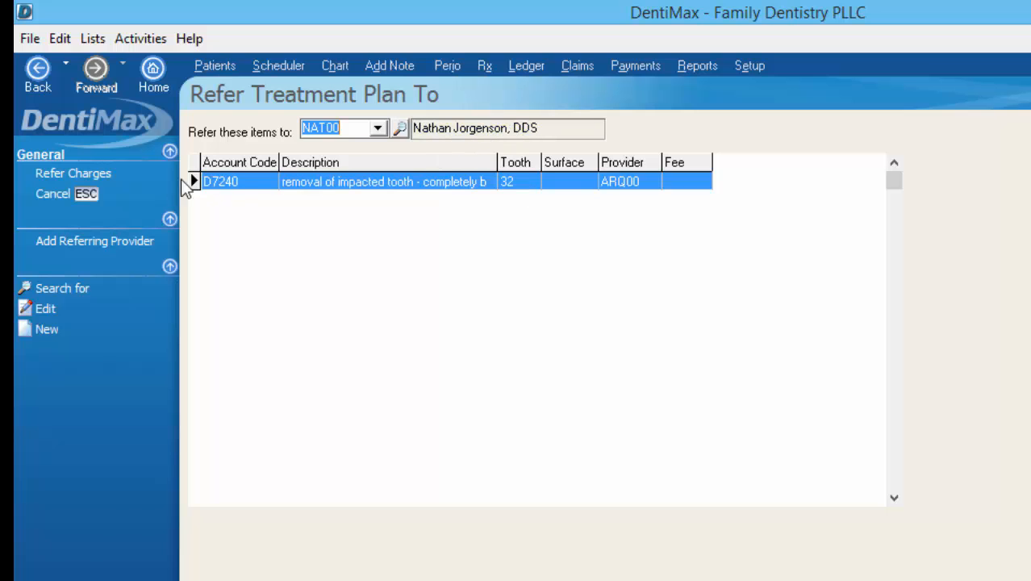
pyautogui.click(106, 175)
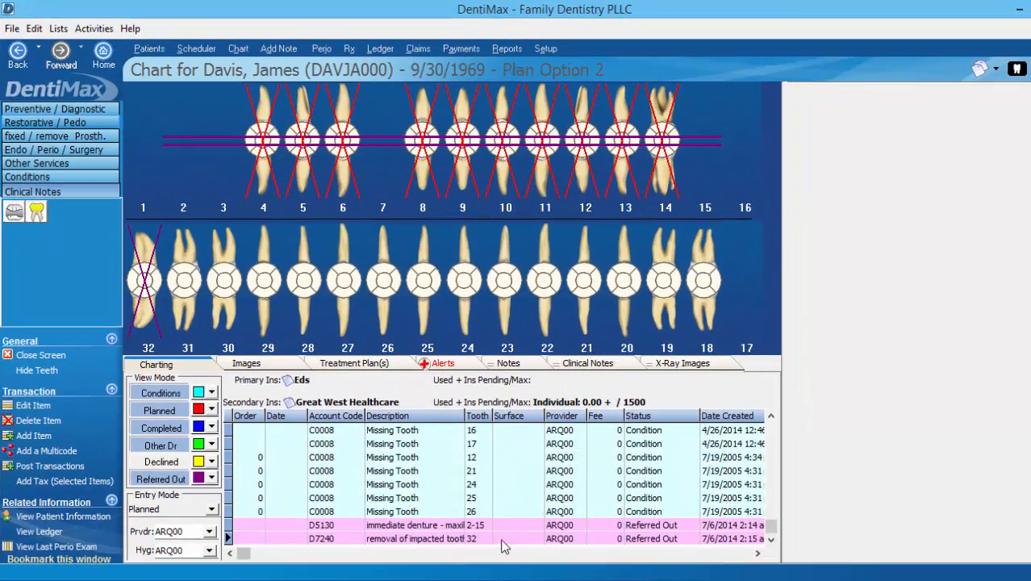
# Open the referred-out D7240 tooth 32 charge details and verify the Refer Info To recipient
pyautogui.click(467, 540)
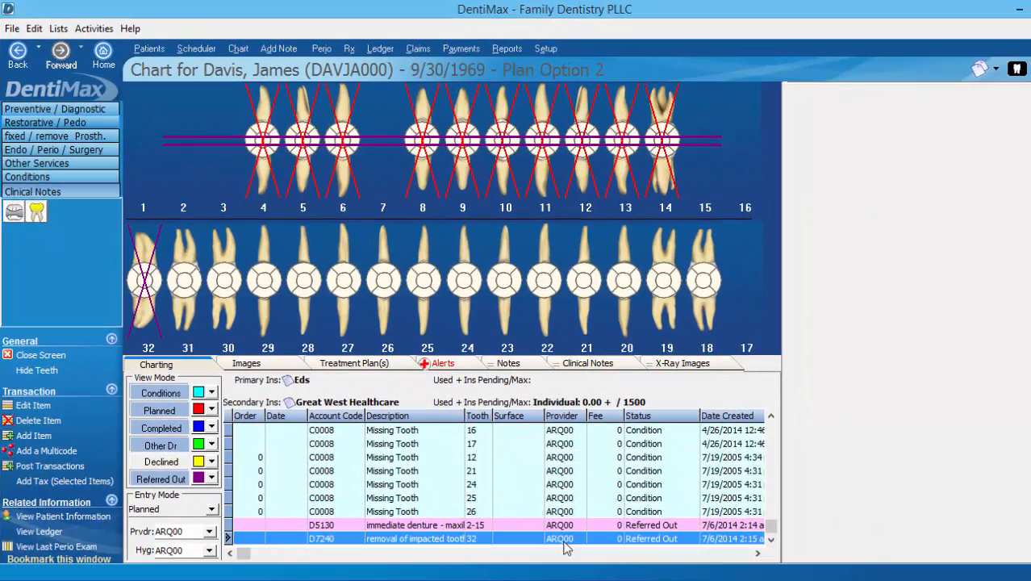
pyautogui.doubleClick(663, 539)
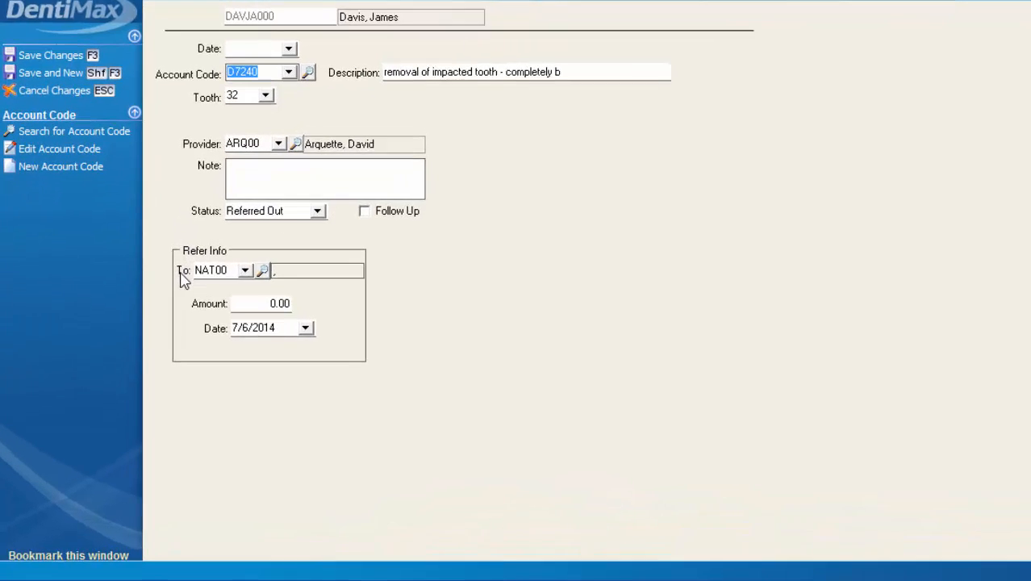
pyautogui.click(221, 272)
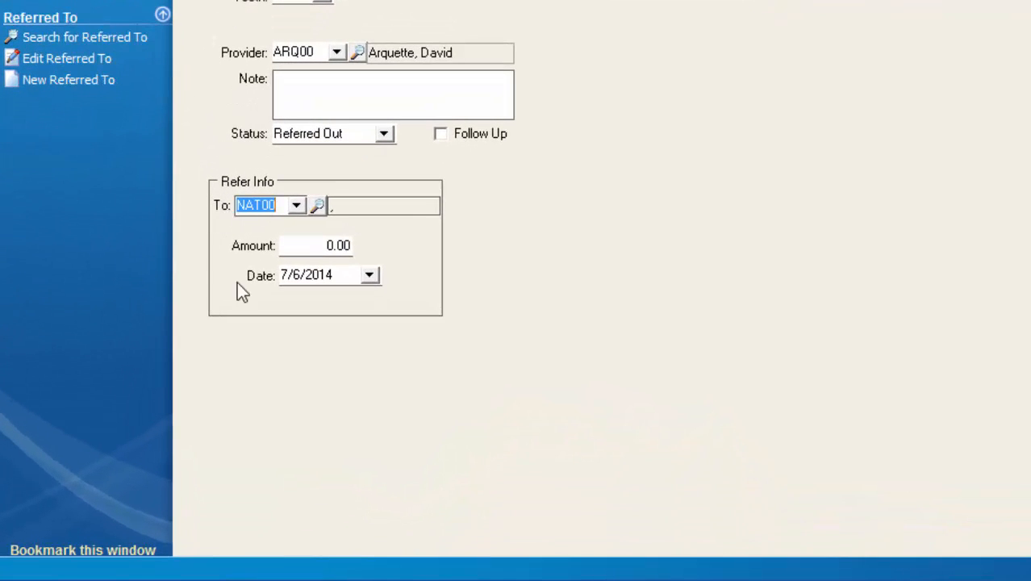
pyautogui.click(298, 207)
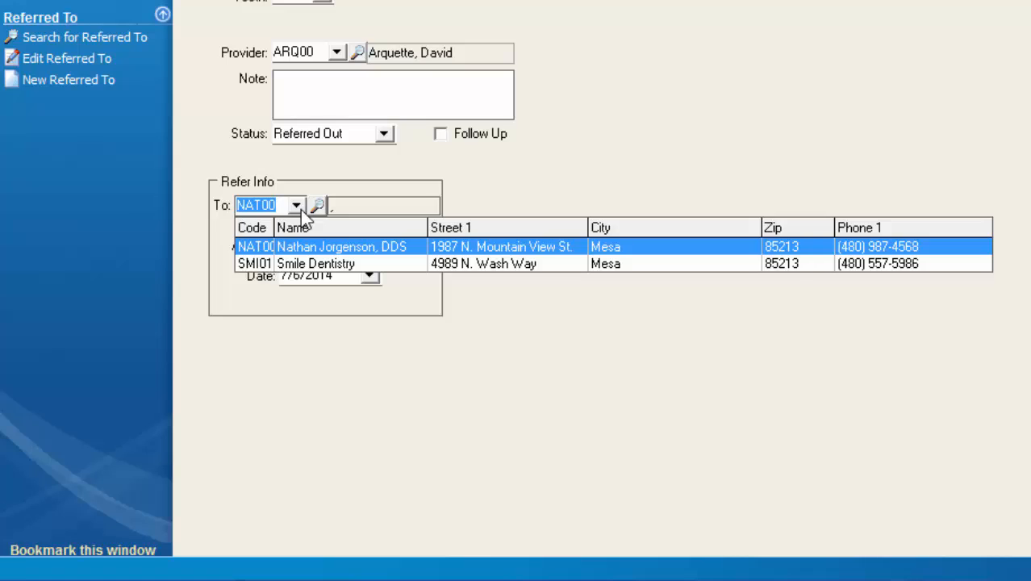
pyautogui.click(300, 209)
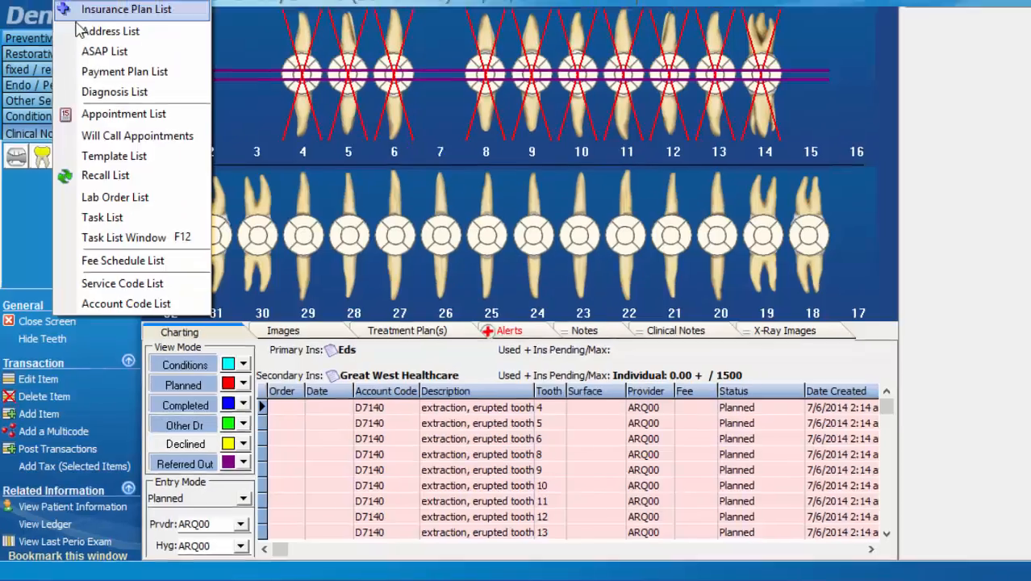
# Open the Address List of providers, labs and referral sources from the Lists menu
pyautogui.click(78, 30)
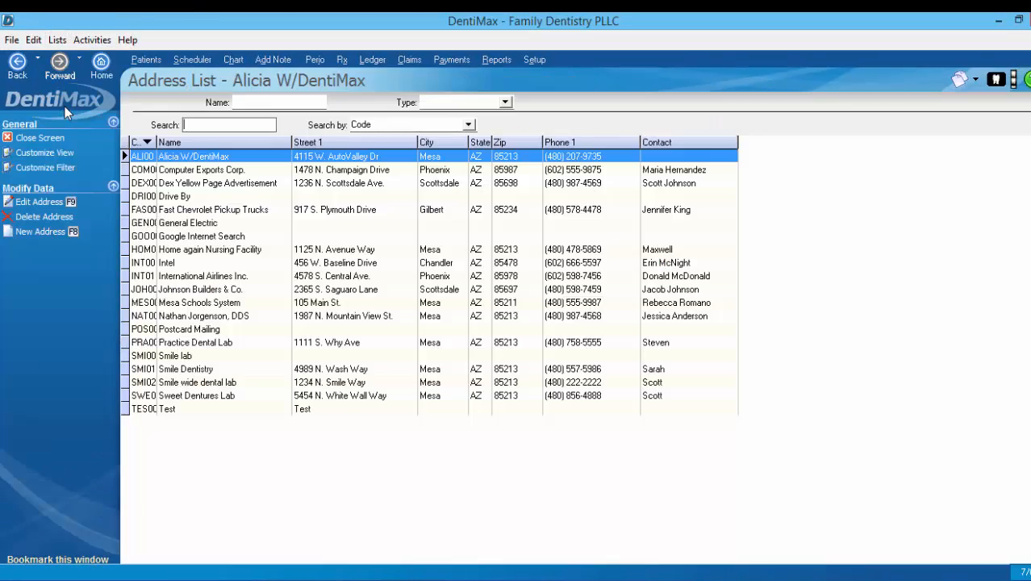